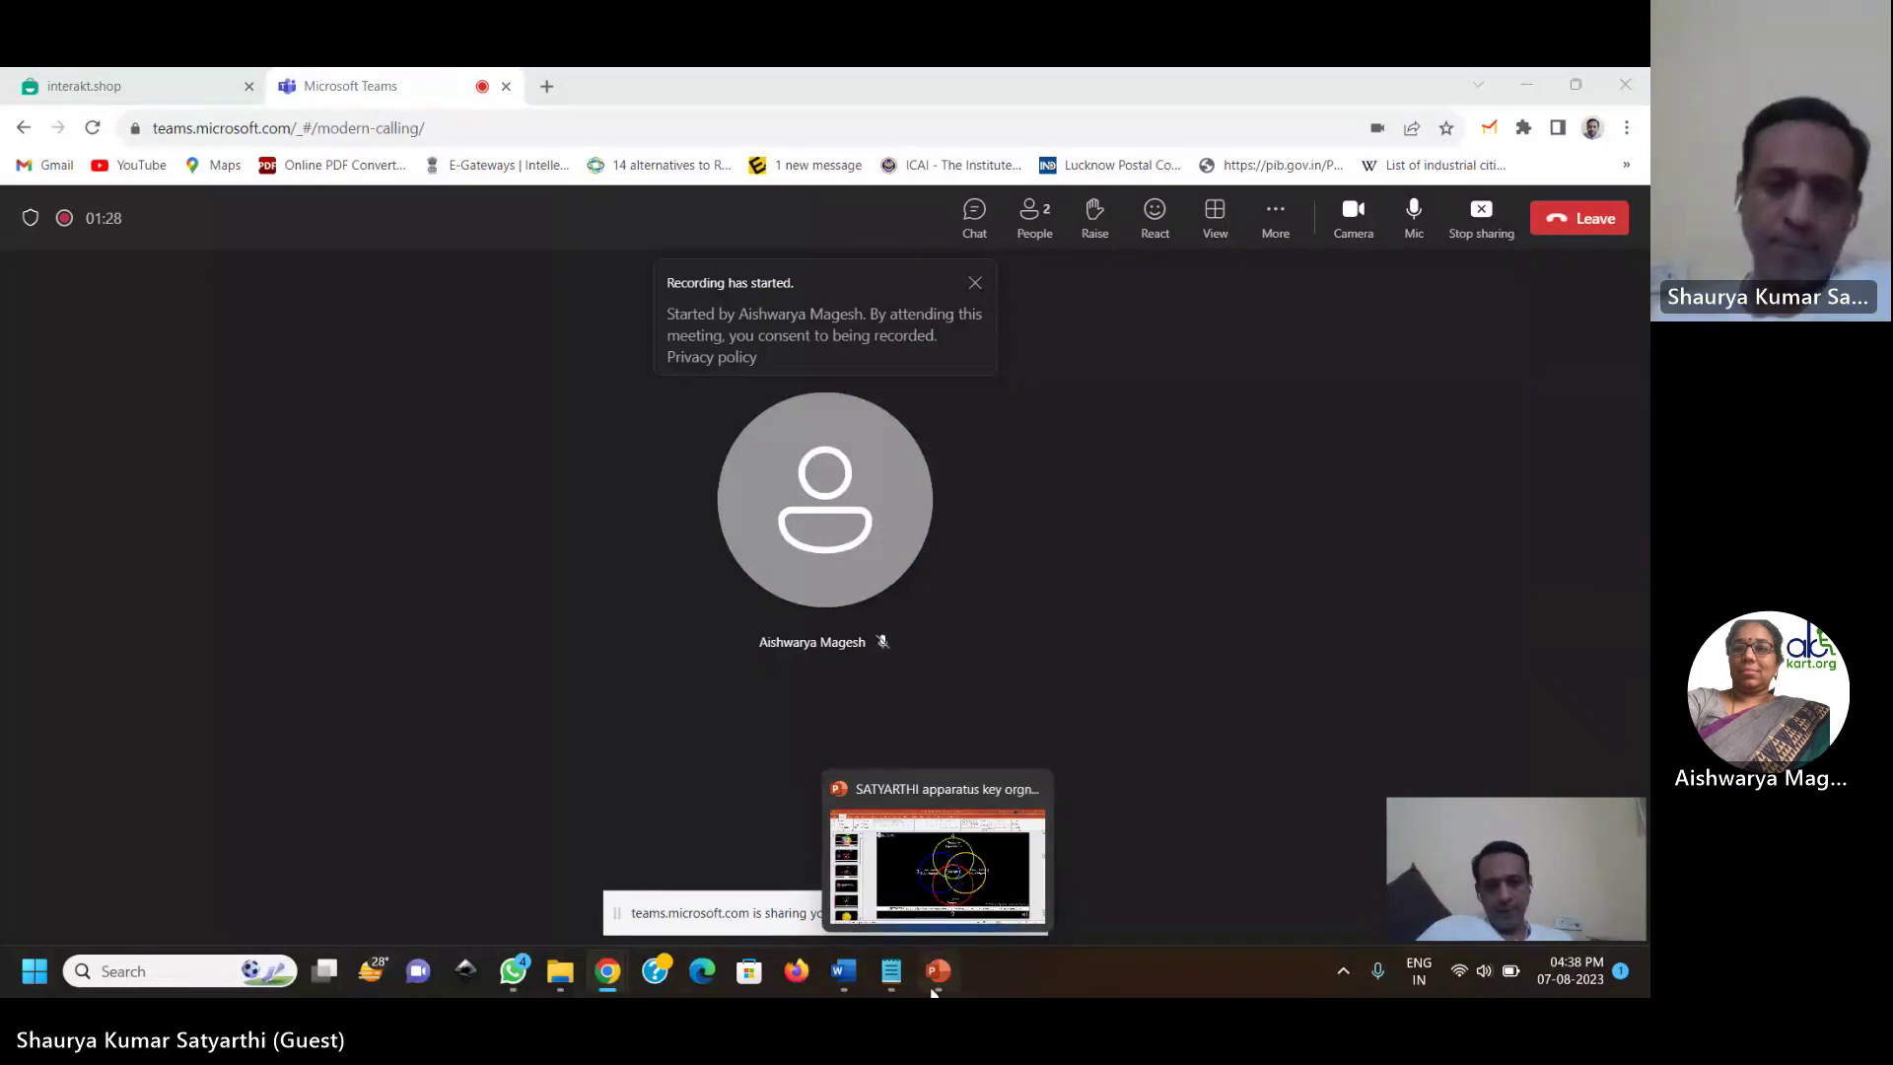
Step: Bring the SATYARTHI organ-systems PowerPoint deck to the front during the Teams call
left_click(956, 882)
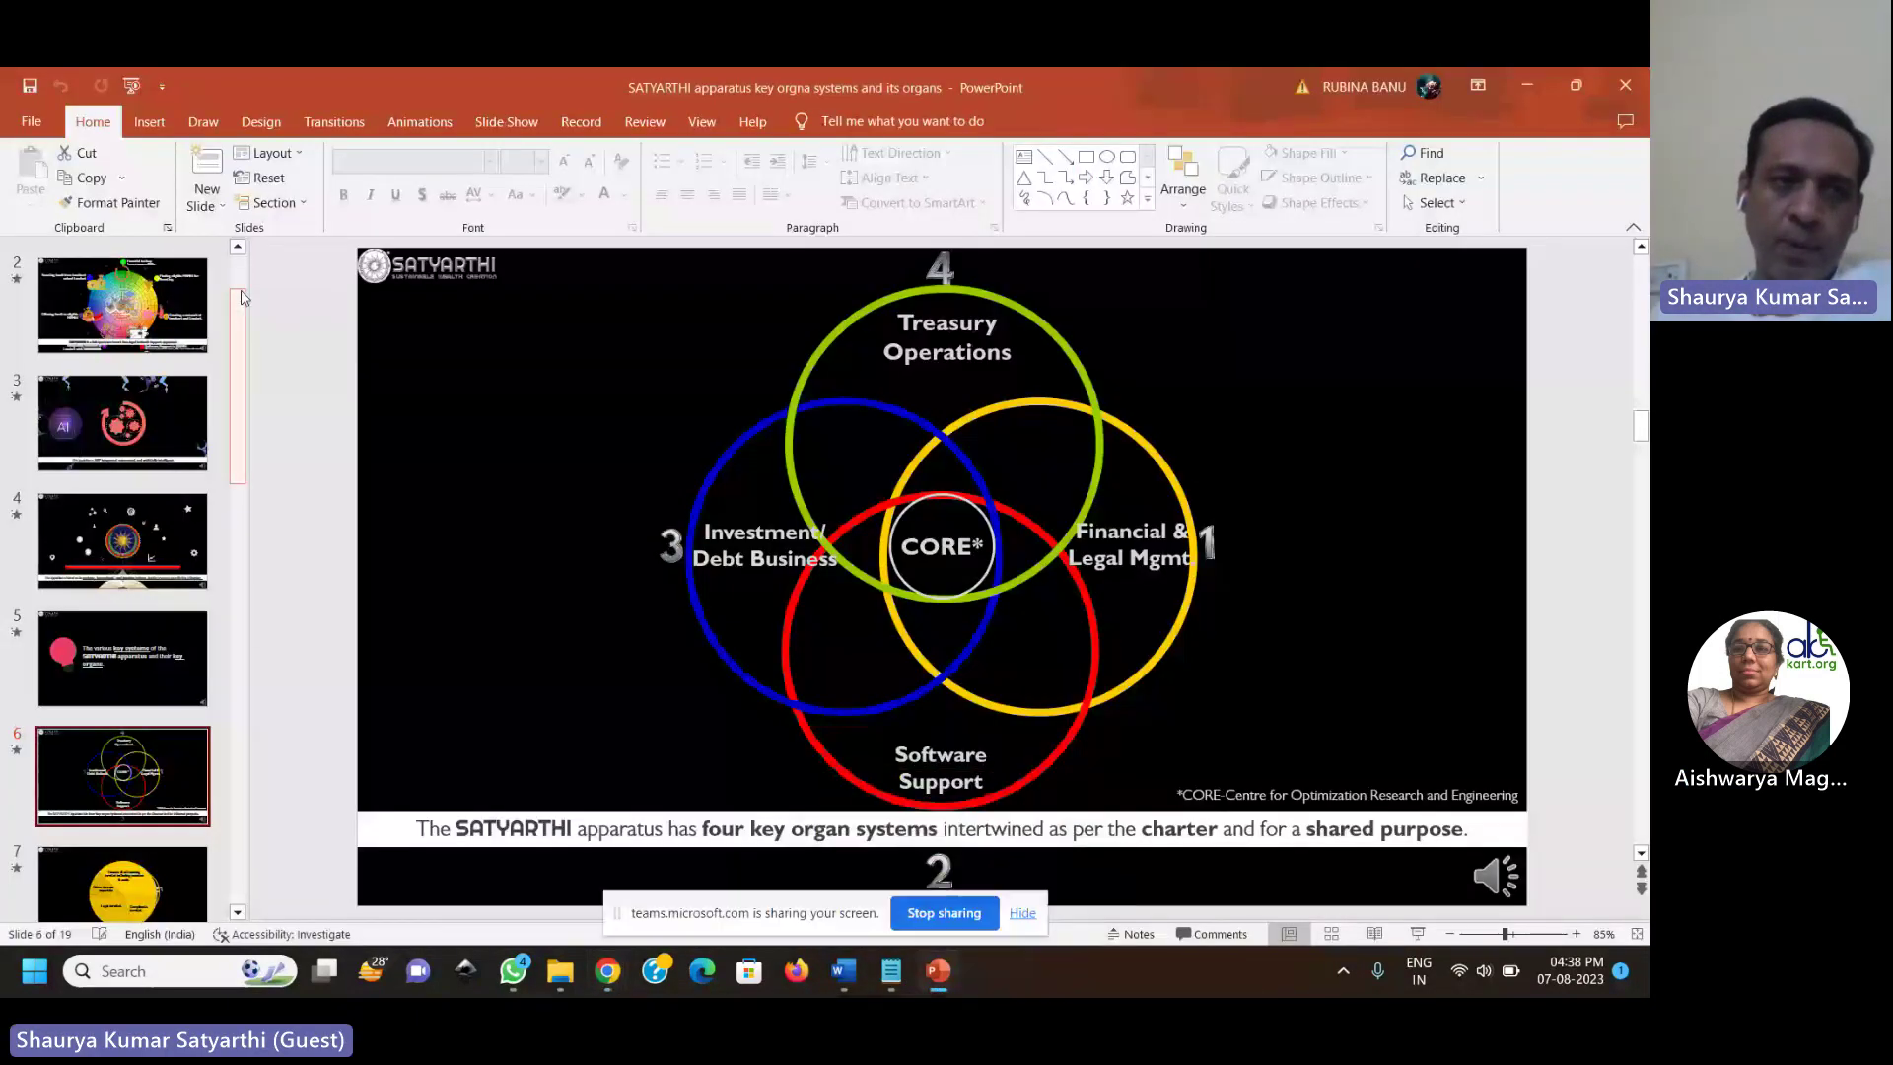
scroll(242, 274, "up", 1)
left_click(179, 332)
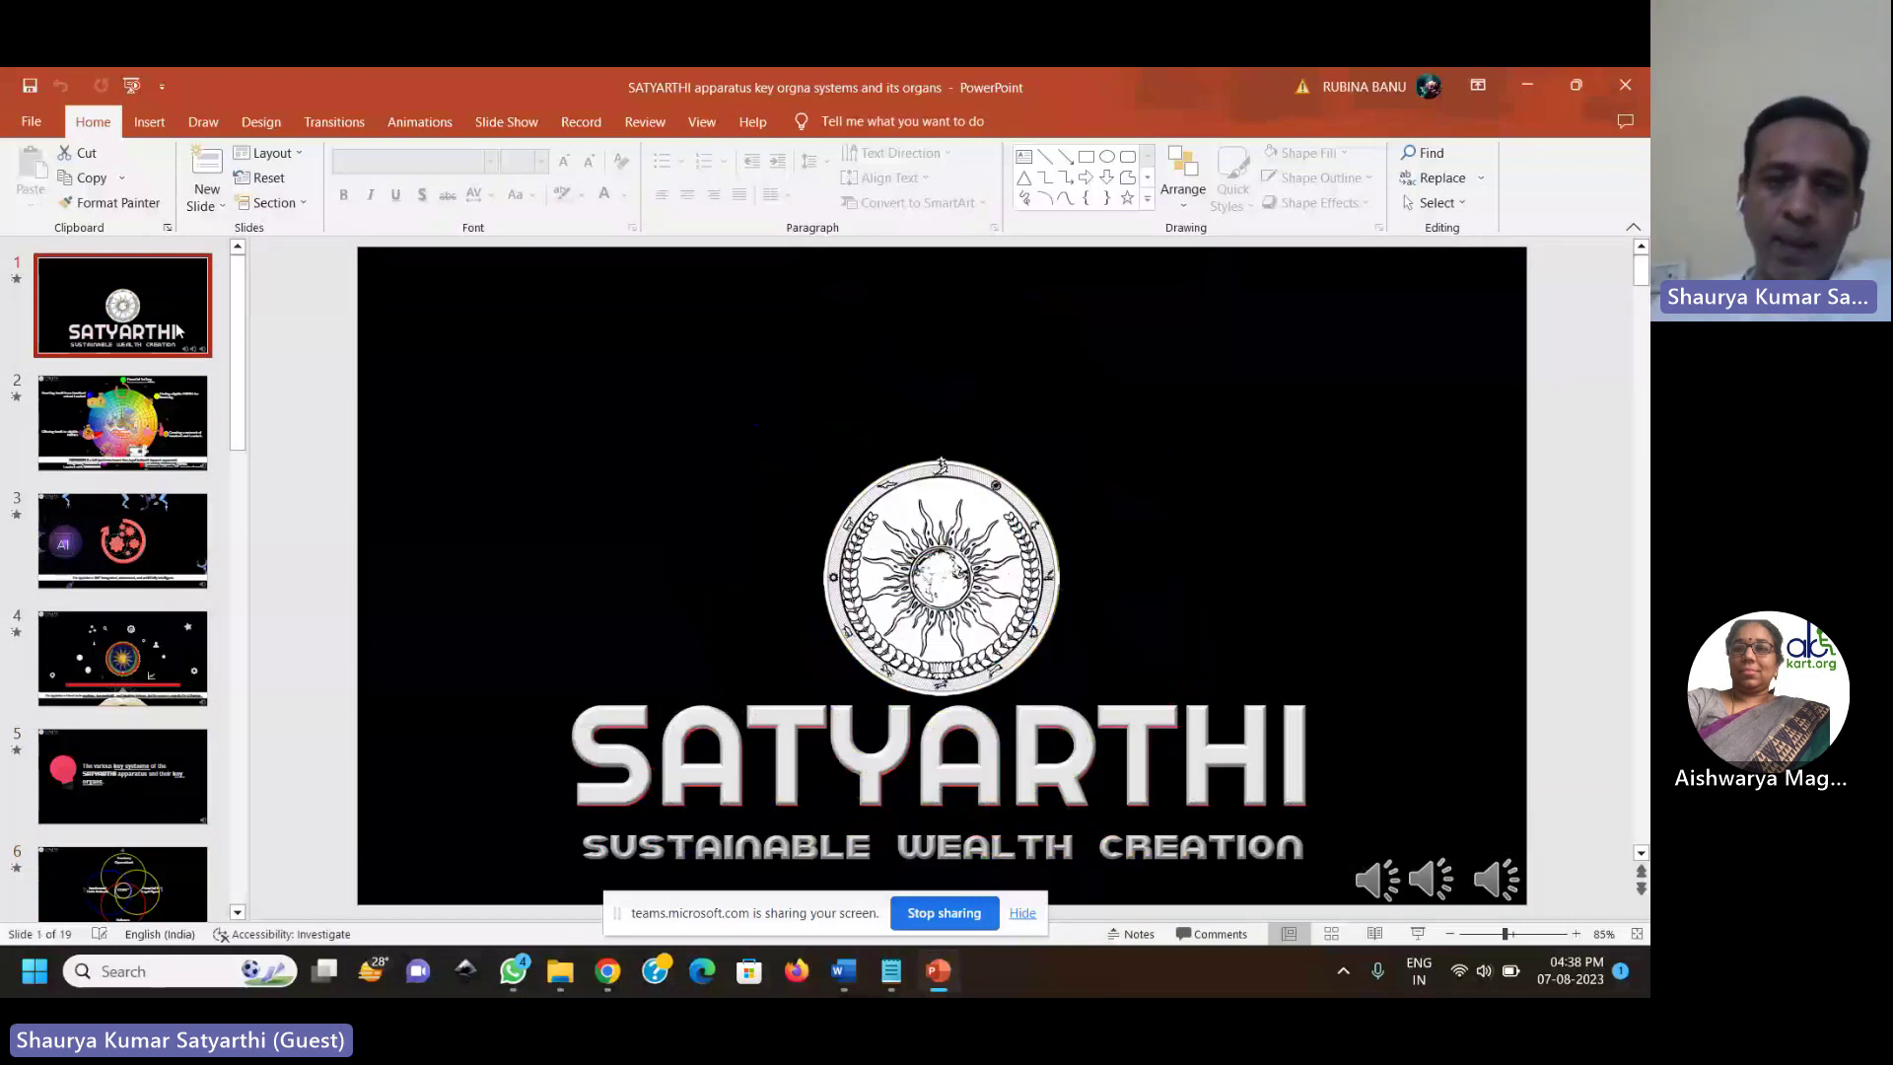
left_click(119, 428)
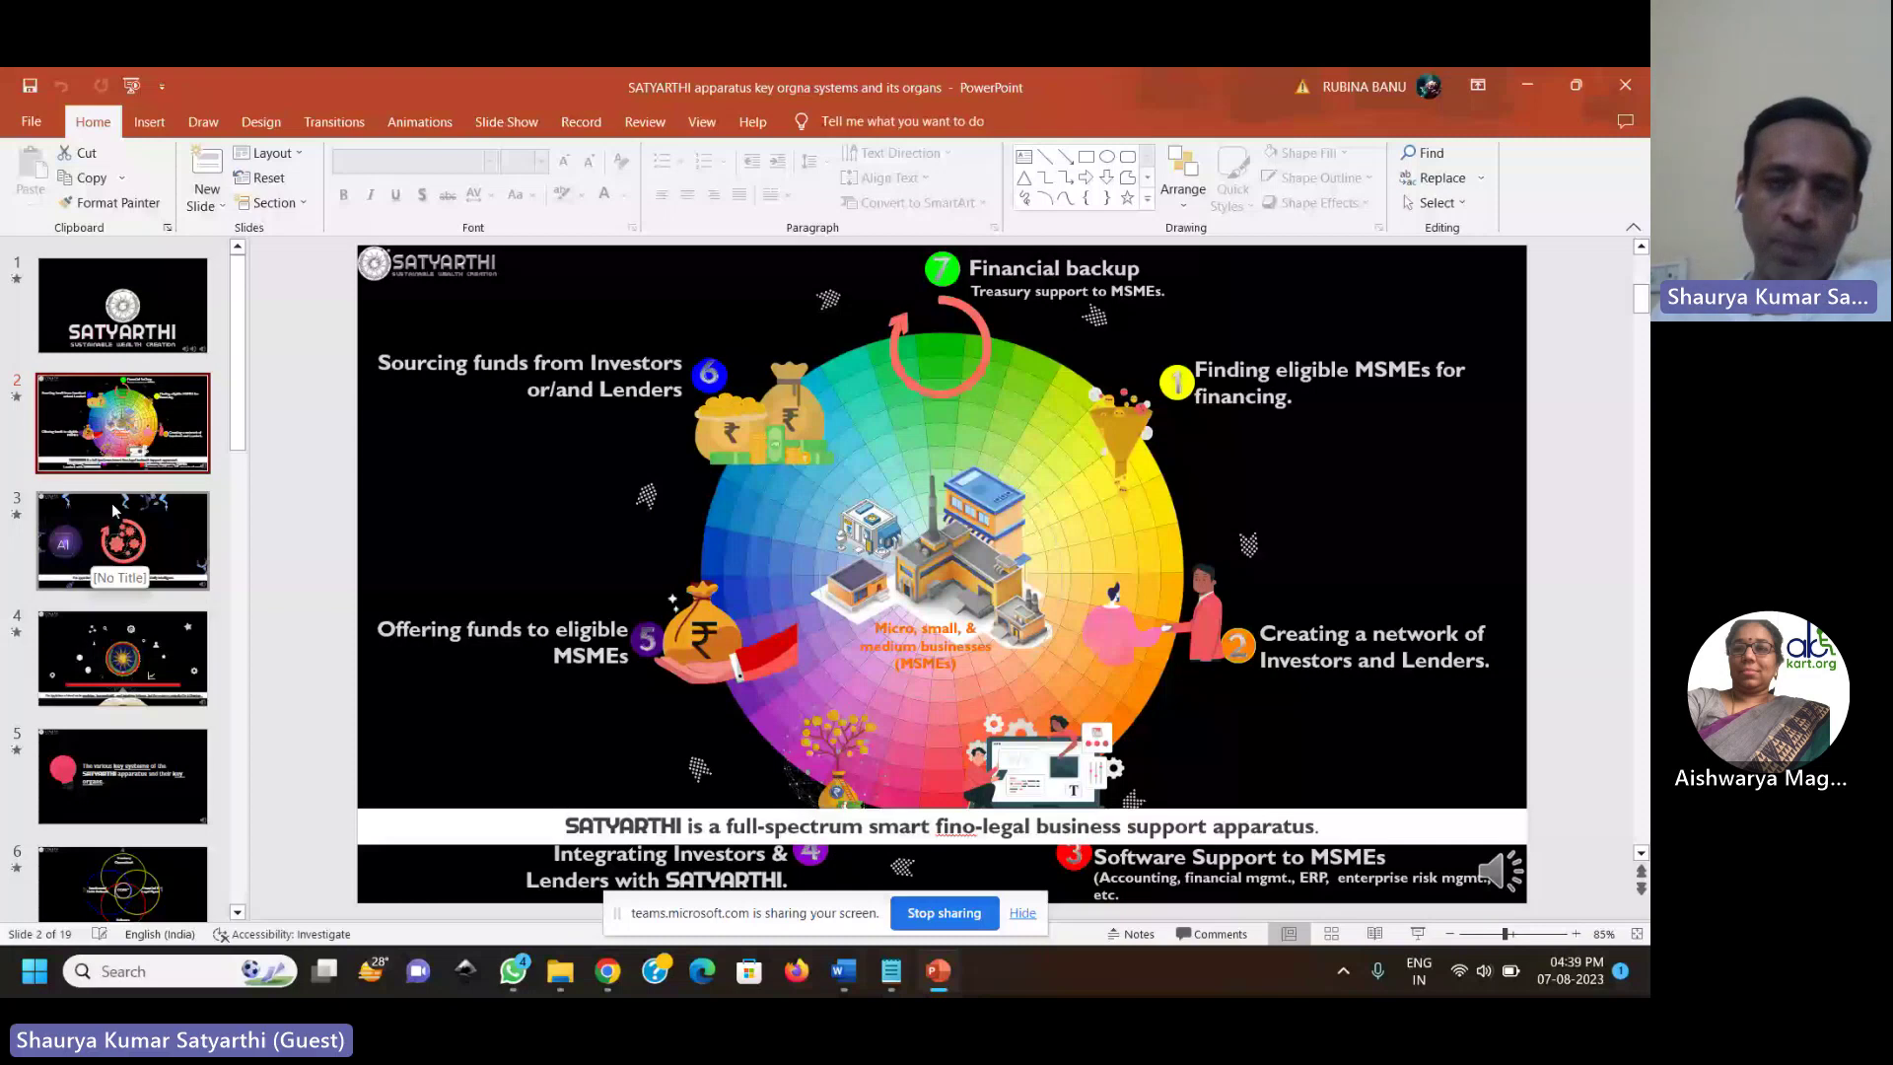
left_click(131, 898)
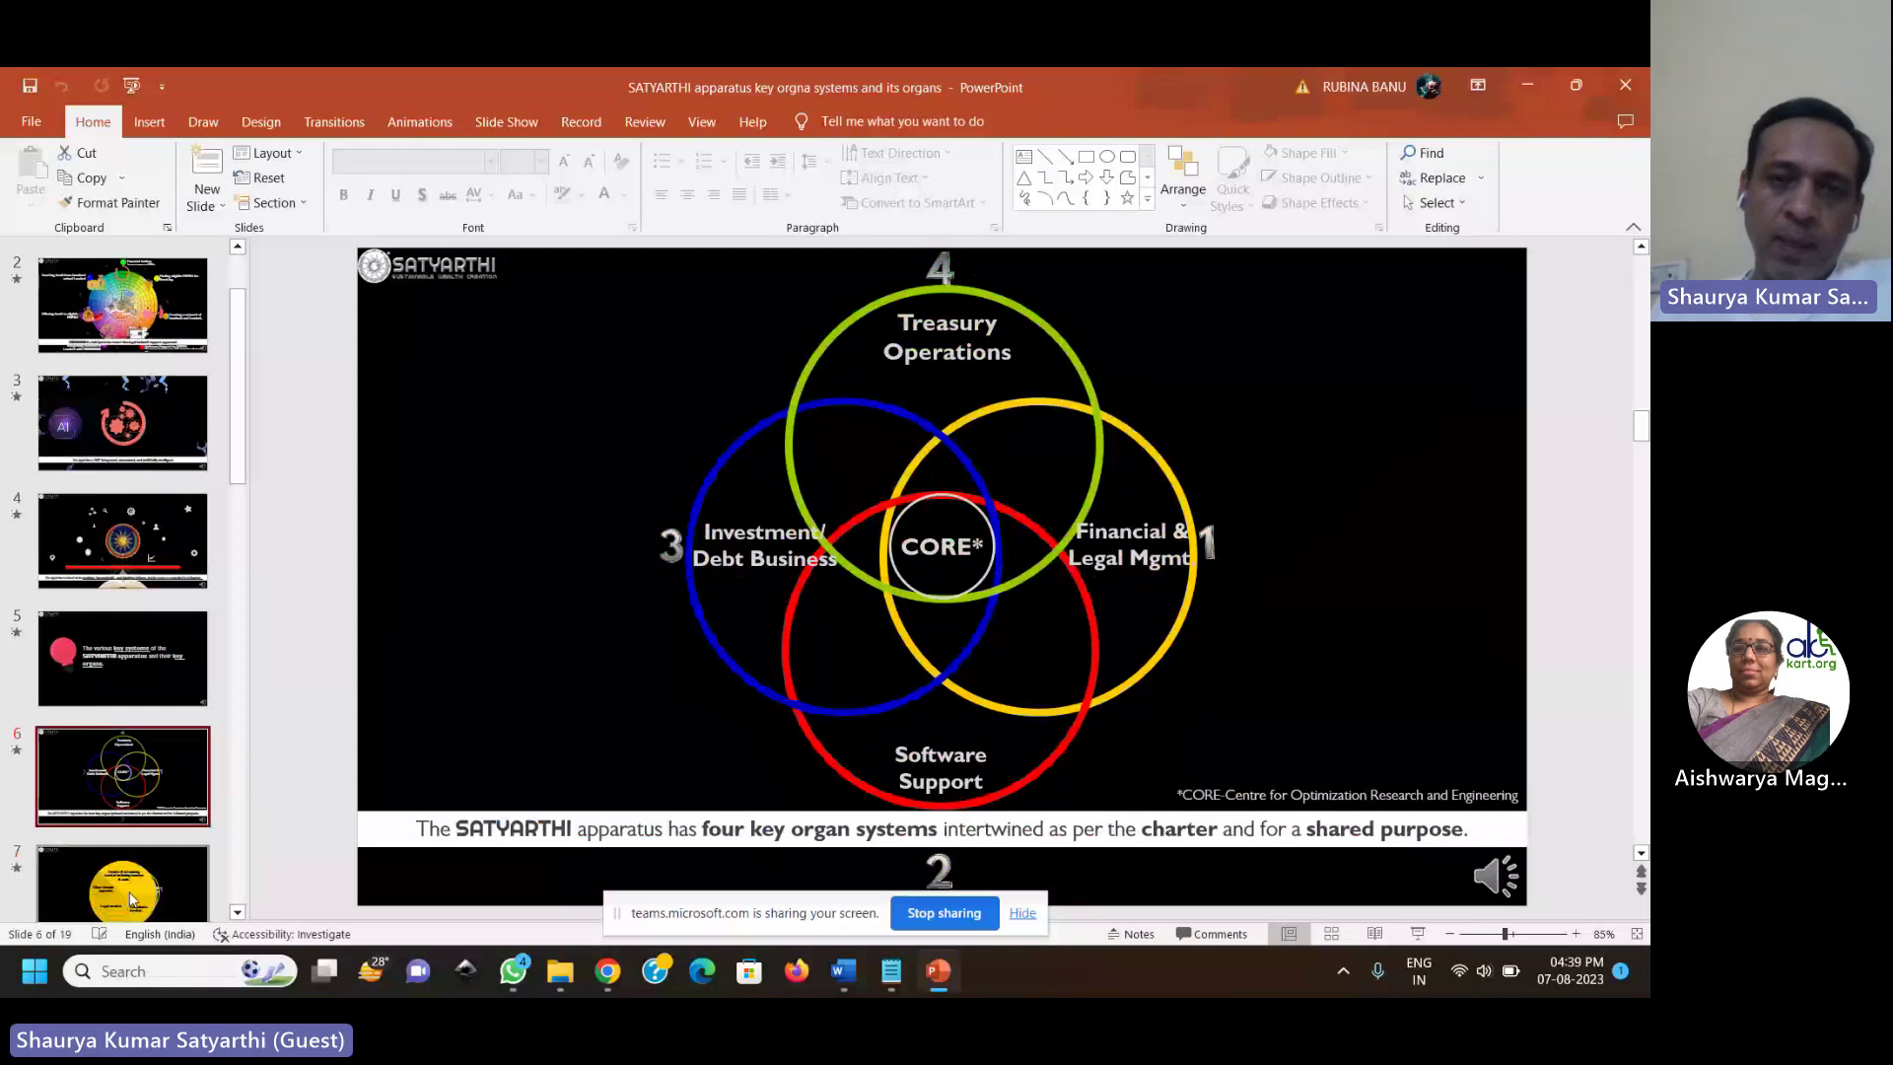
left_click(1180, 583)
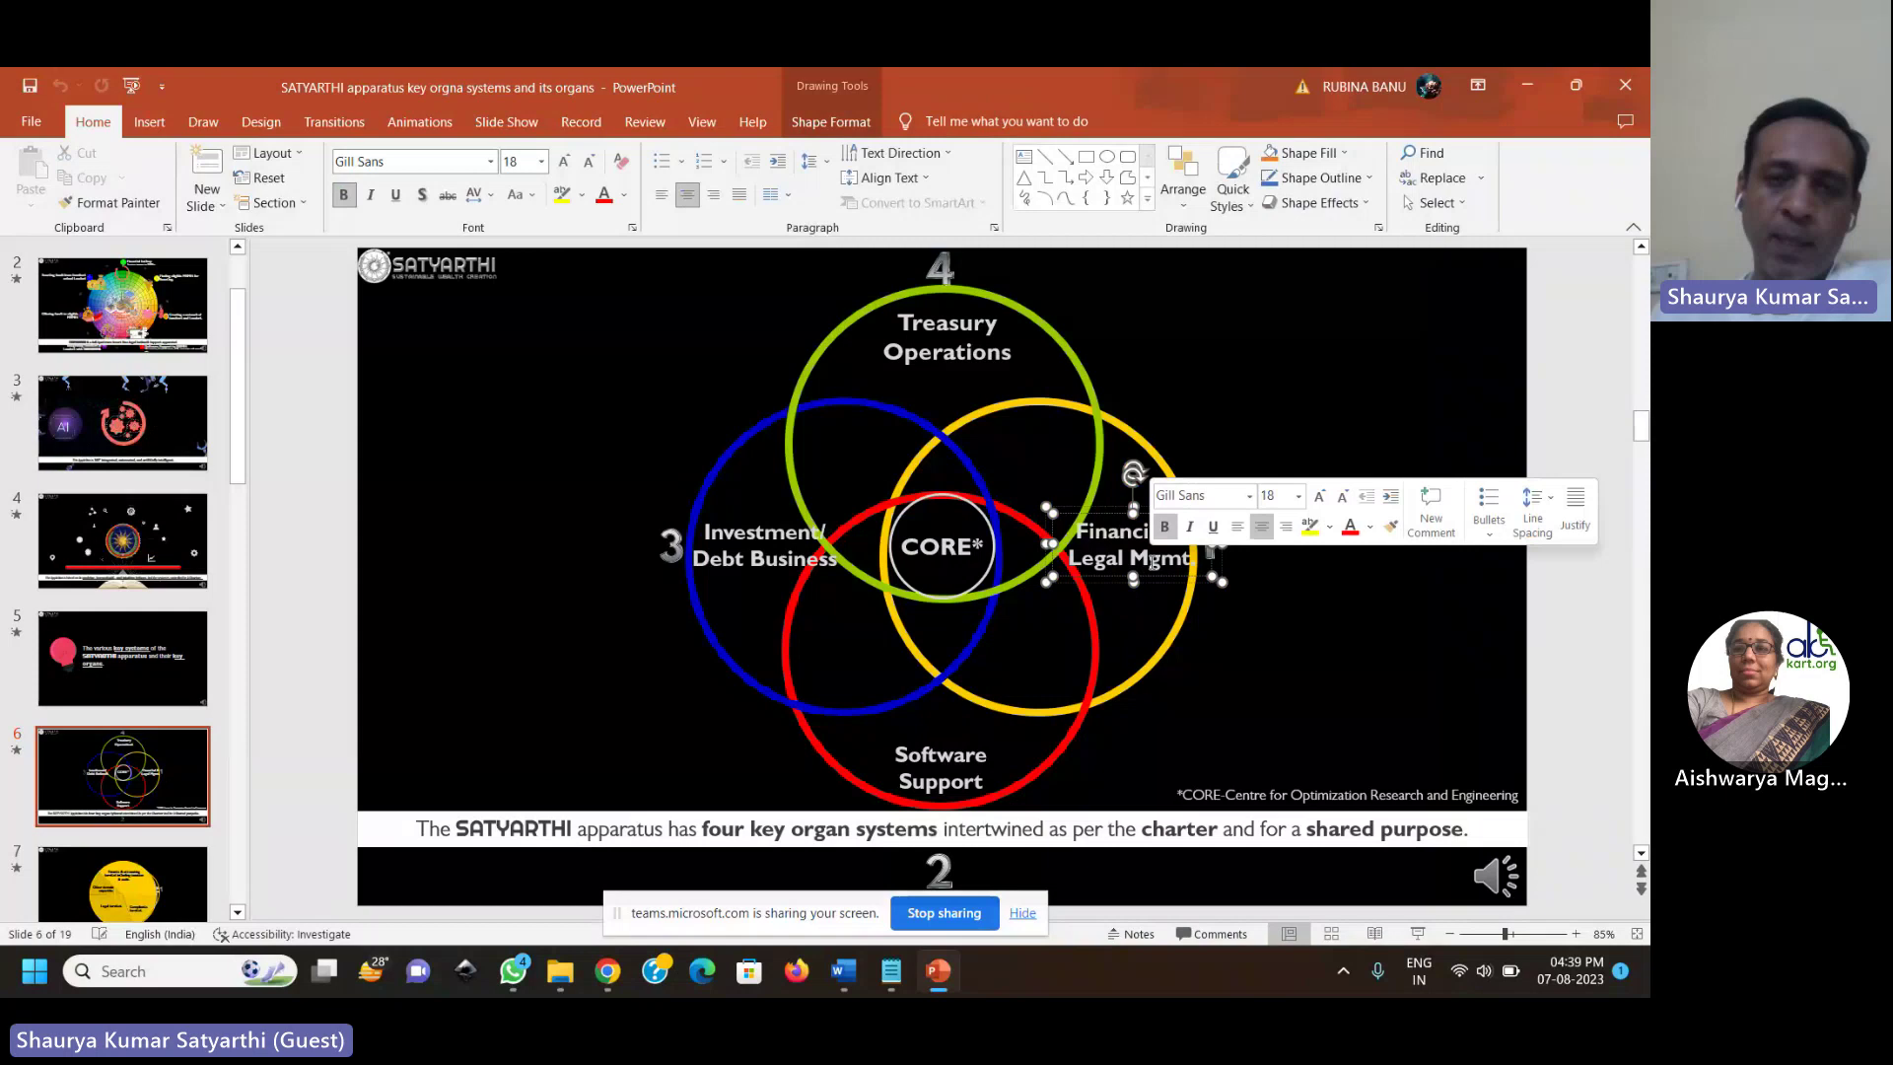
left_click(1281, 665)
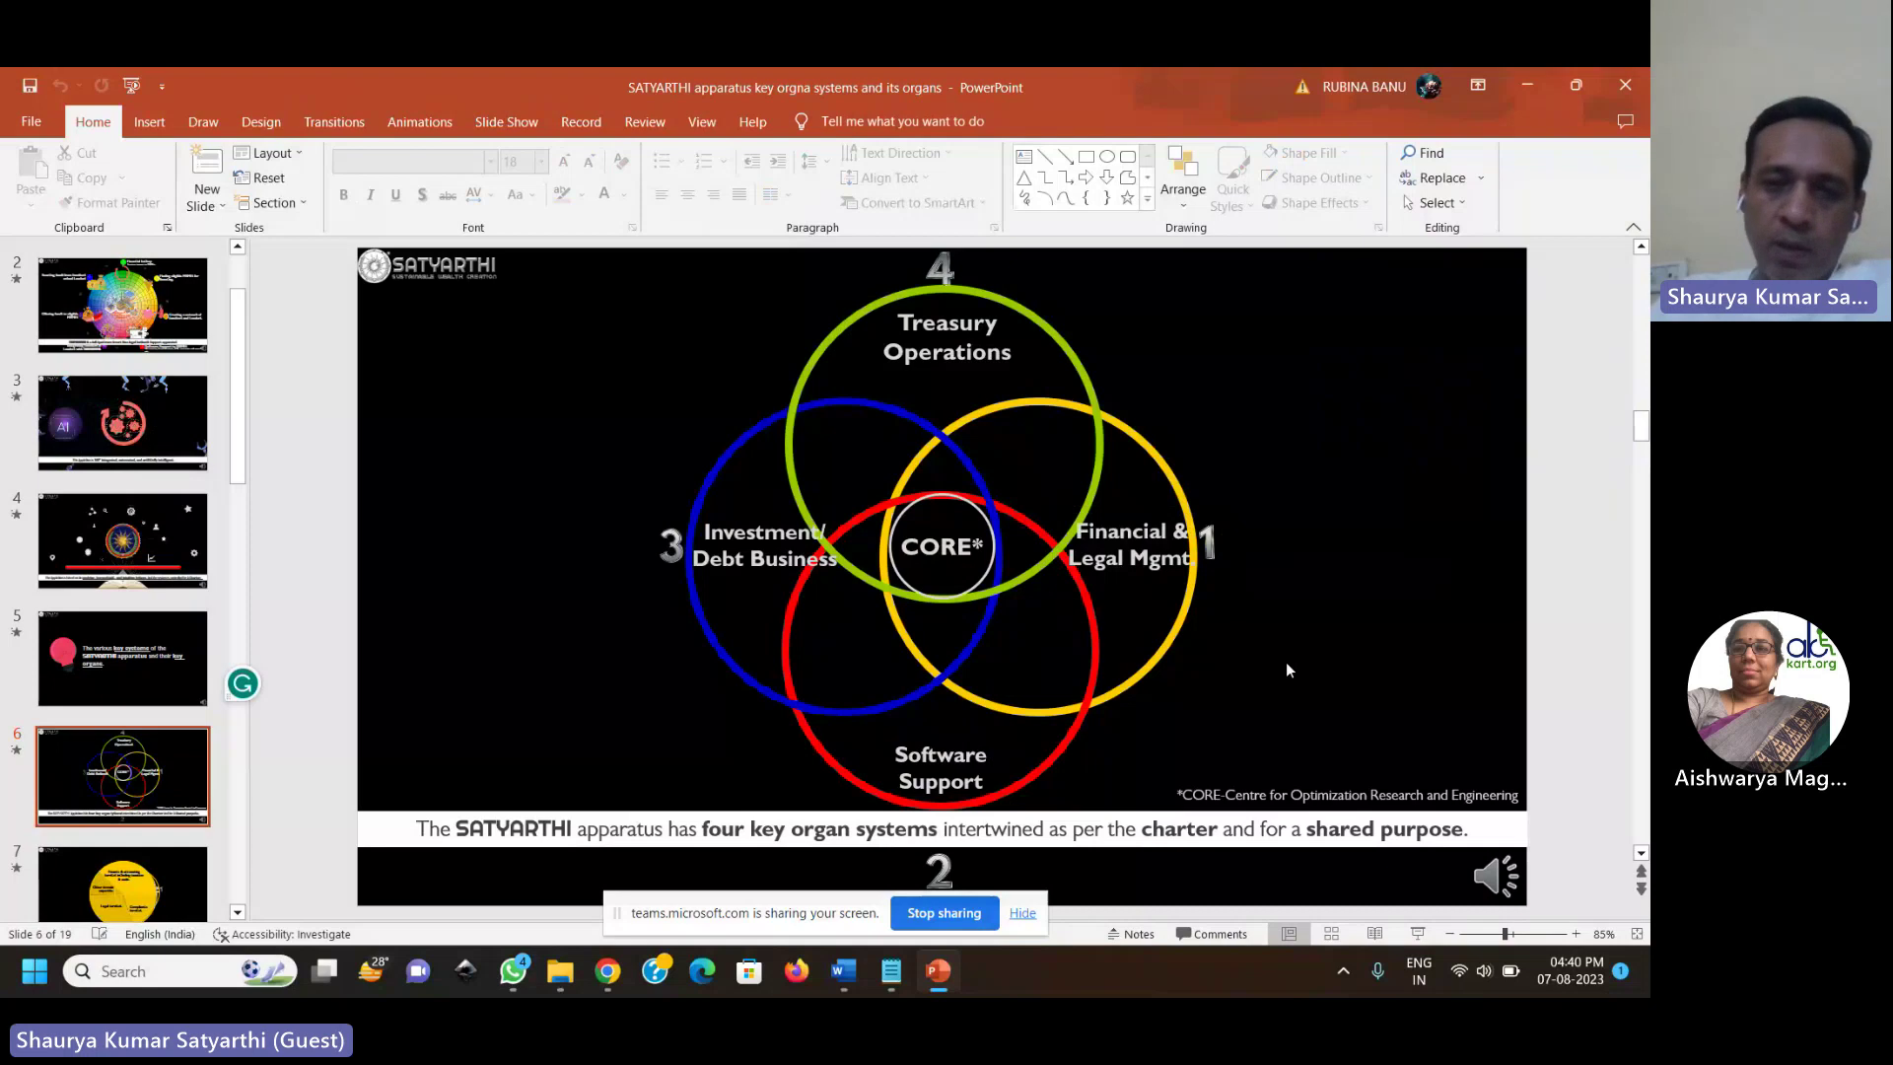
left_click(1132, 545)
left_click(1252, 623)
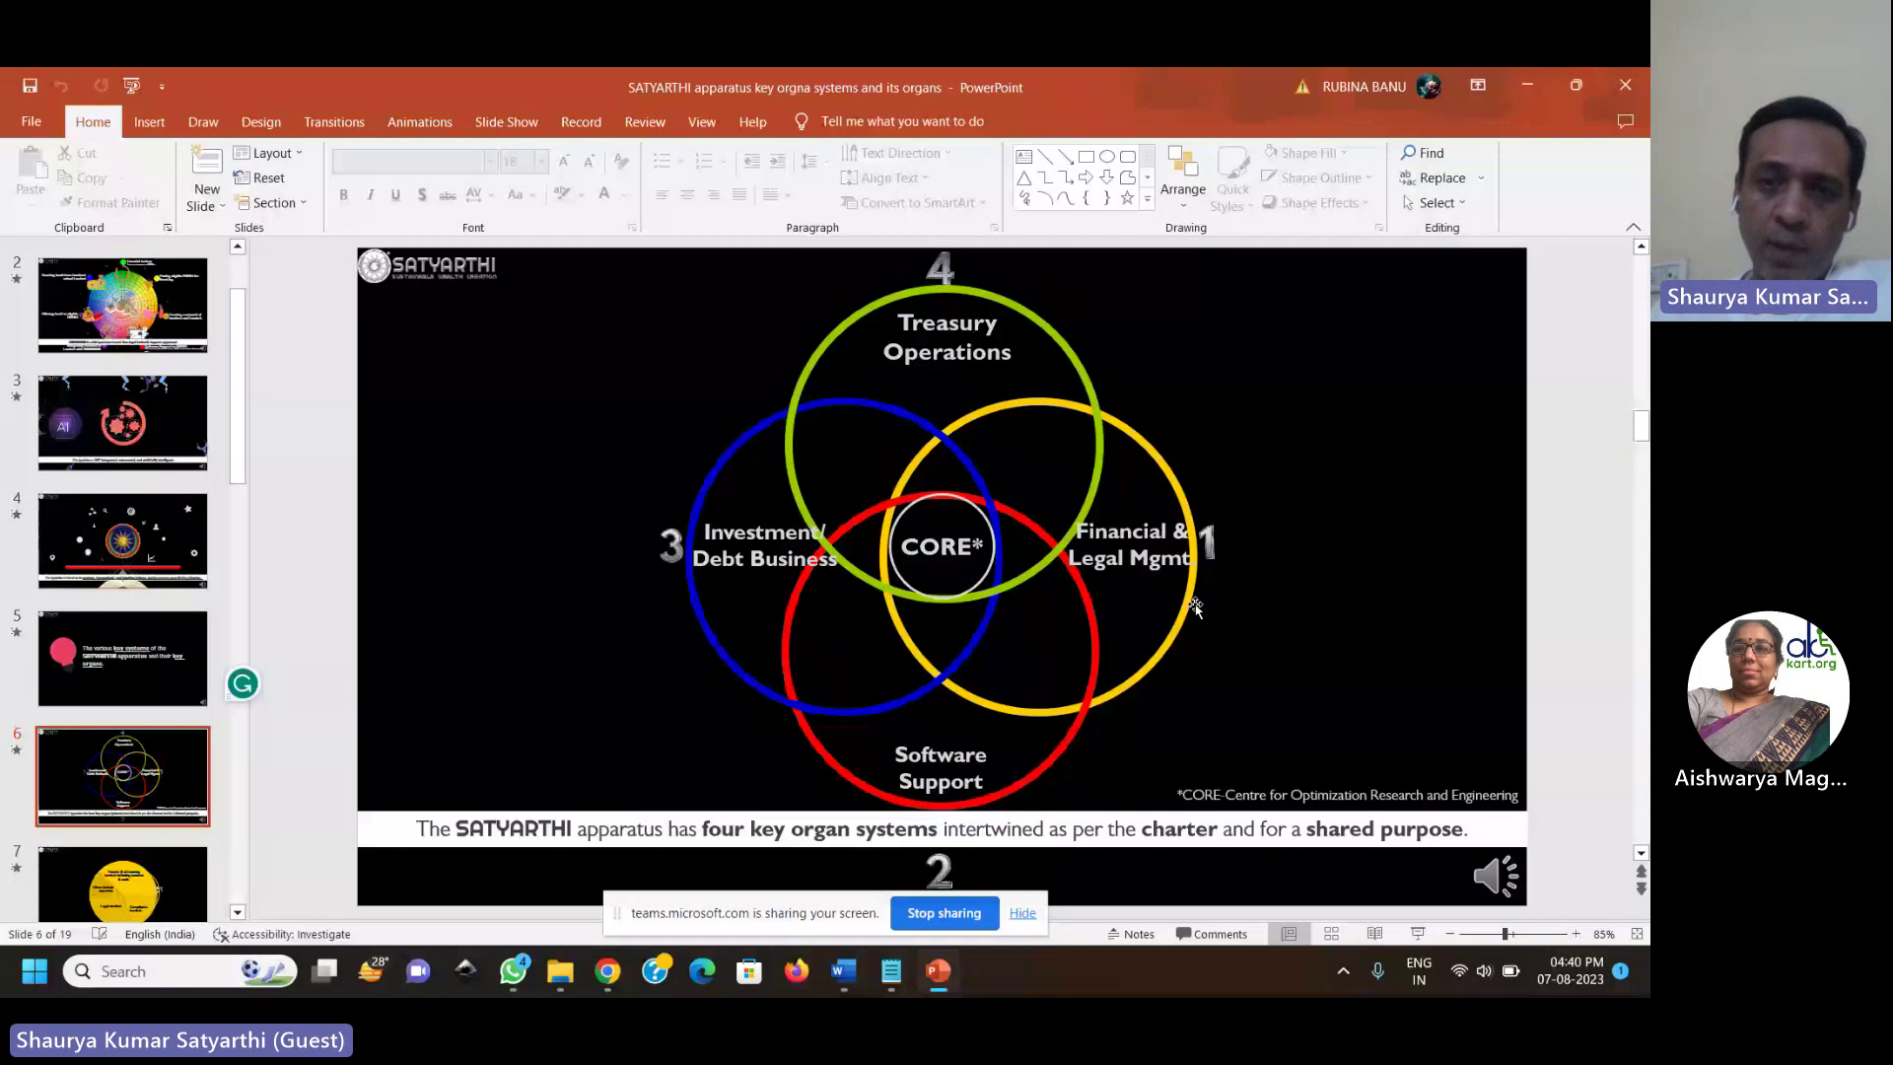
left_click(1136, 556)
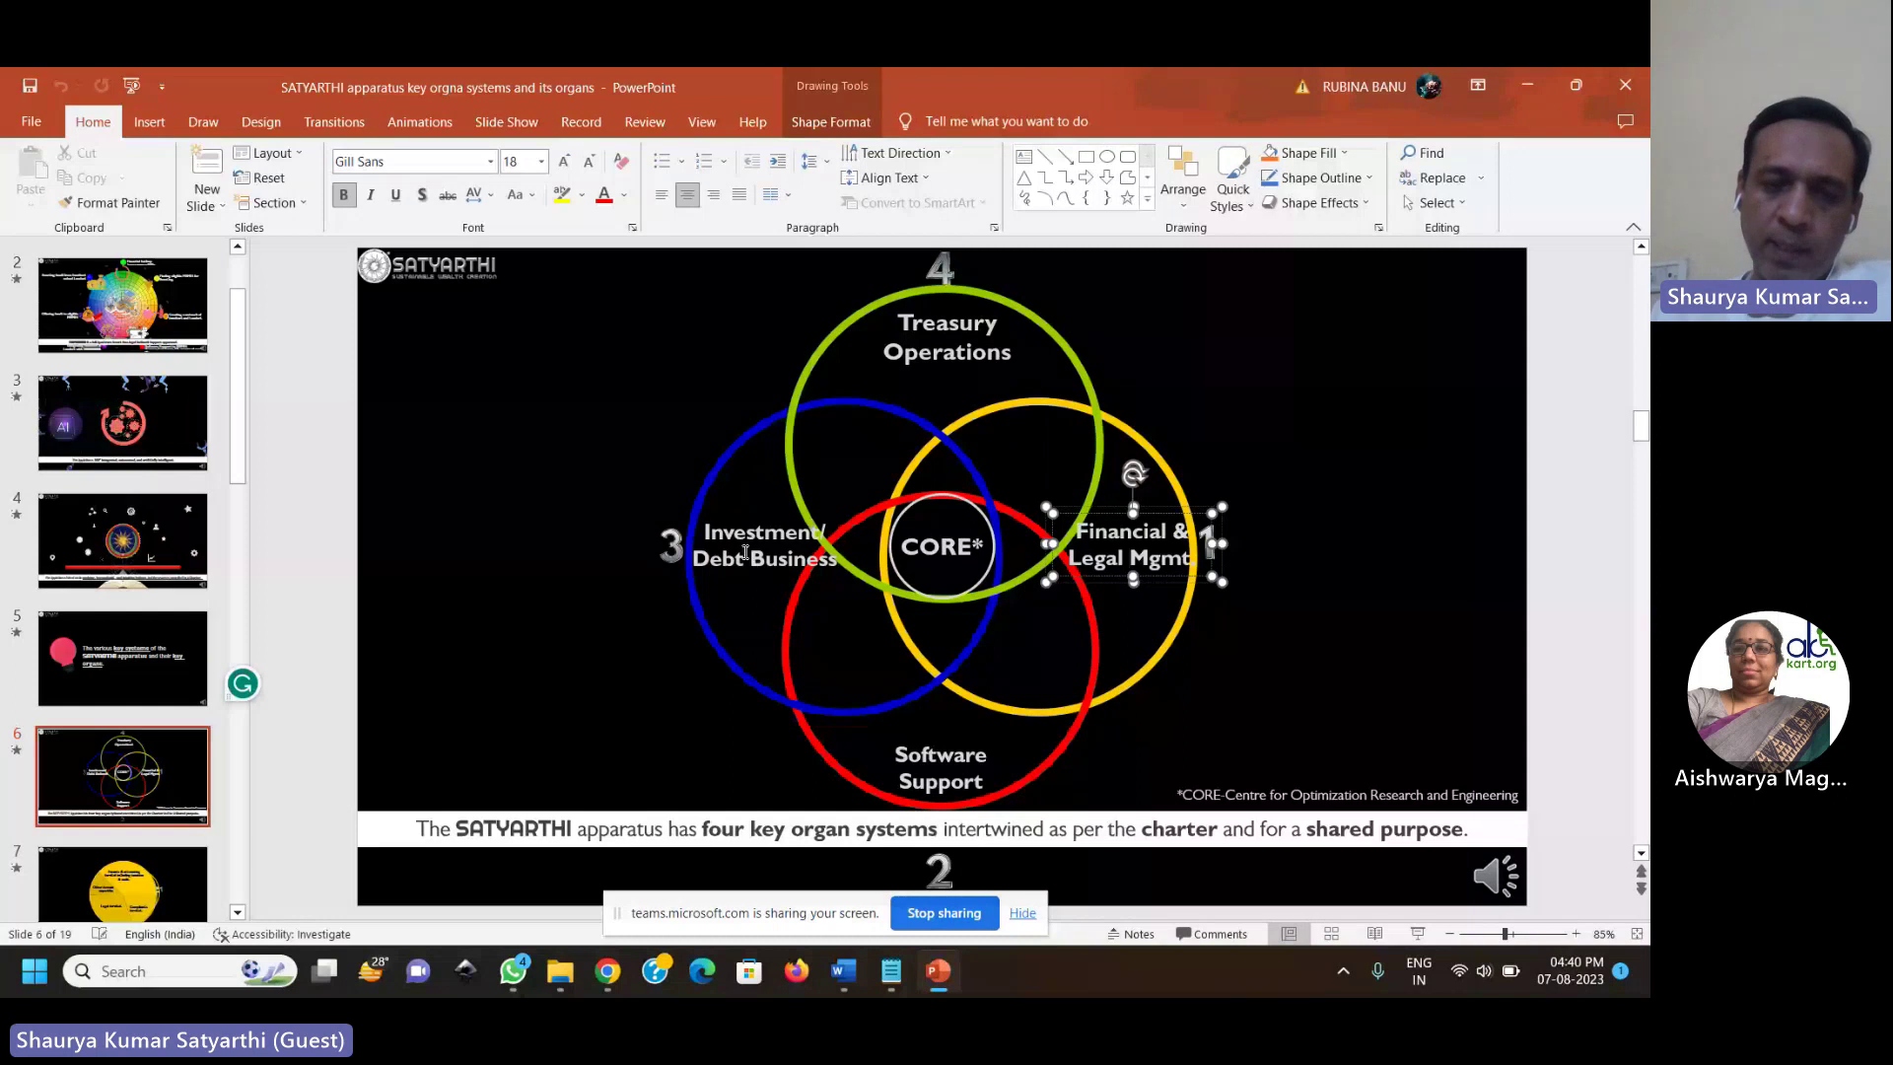
left_click(873, 741)
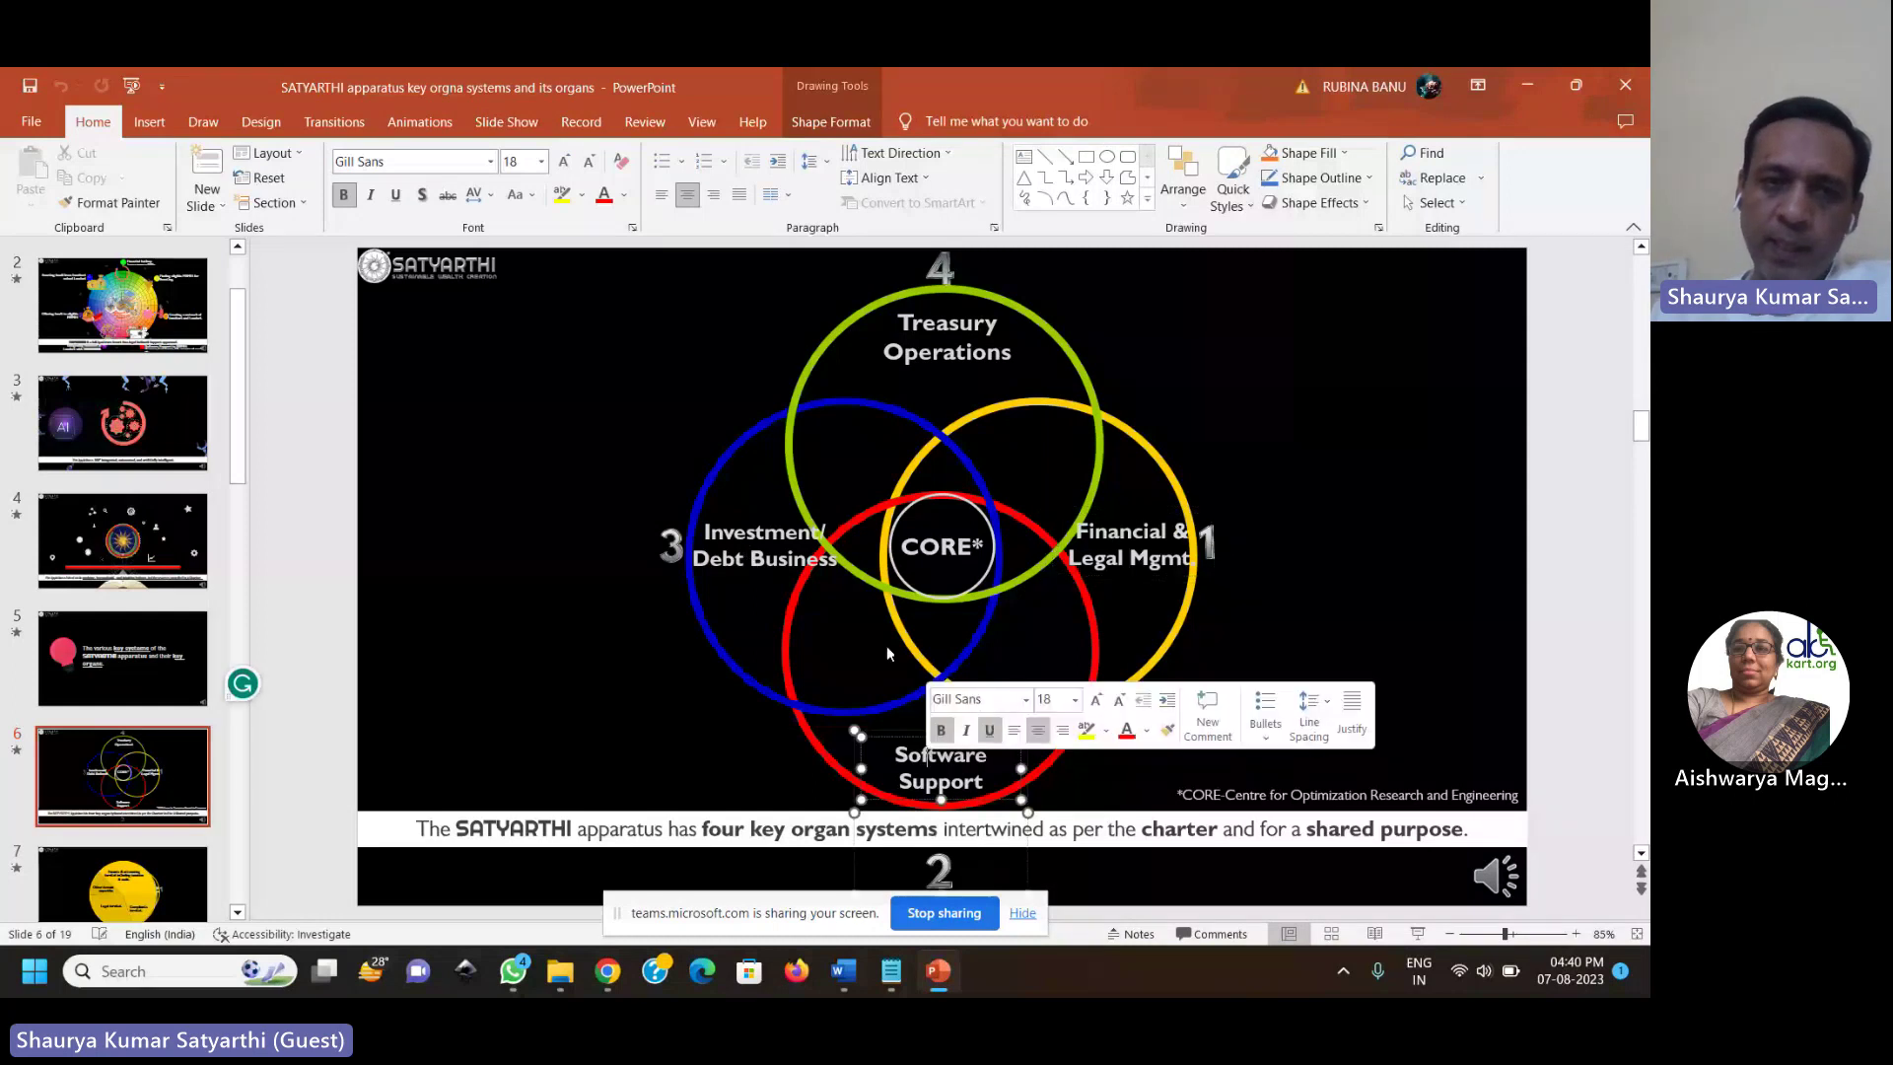
left_click(752, 576)
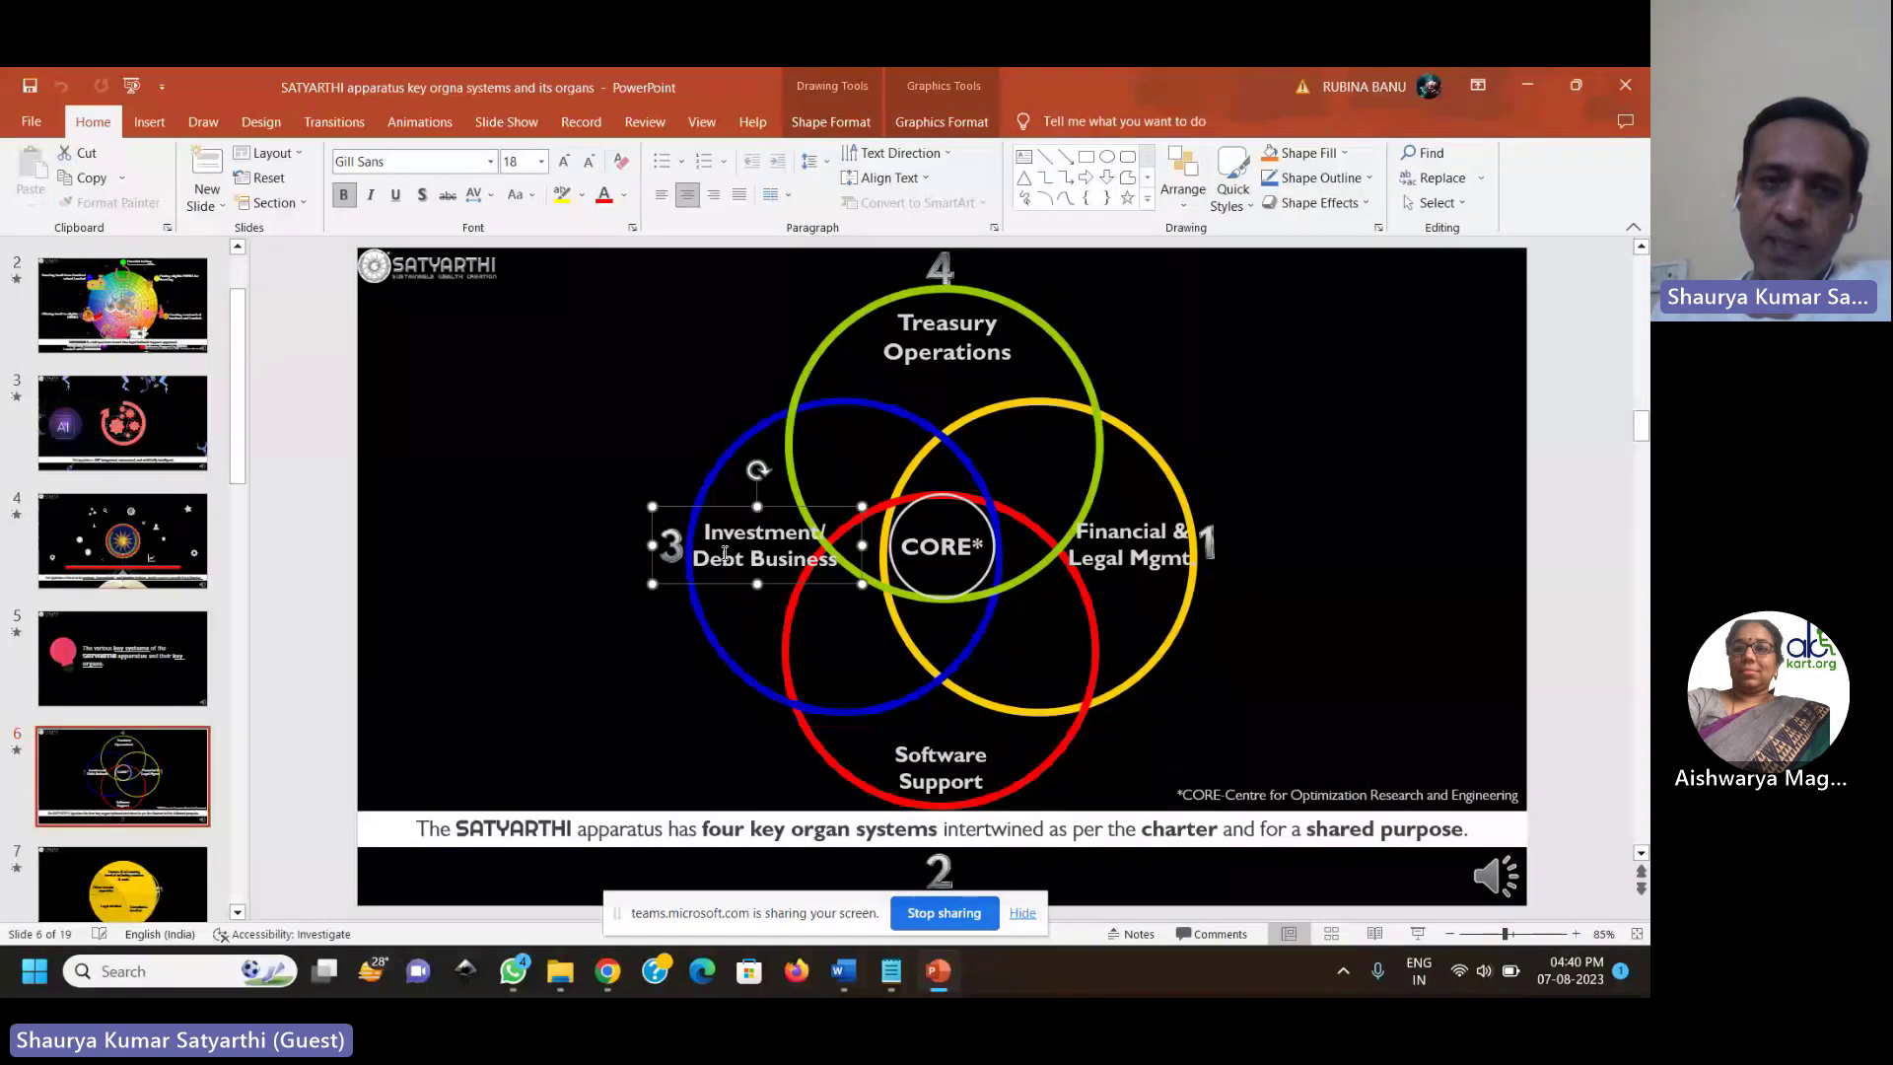
left_click(723, 554)
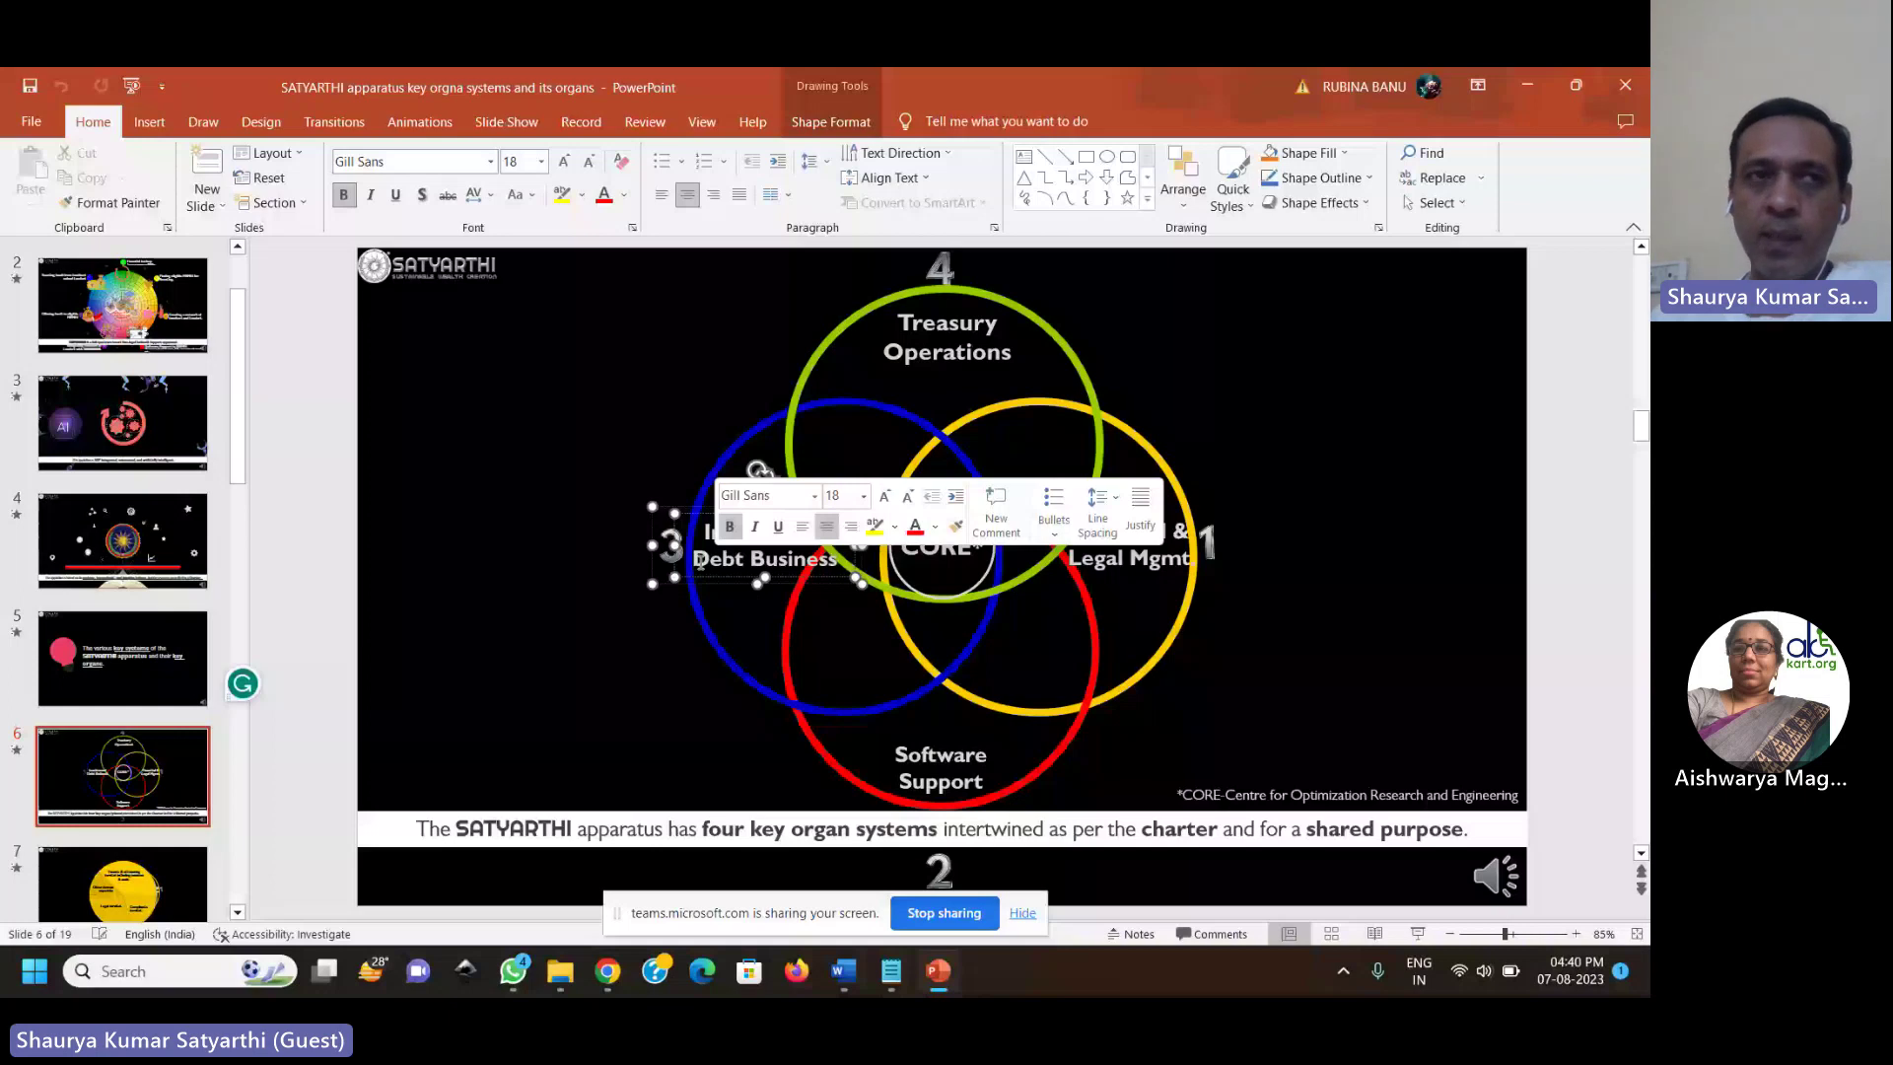
left_click(641, 681)
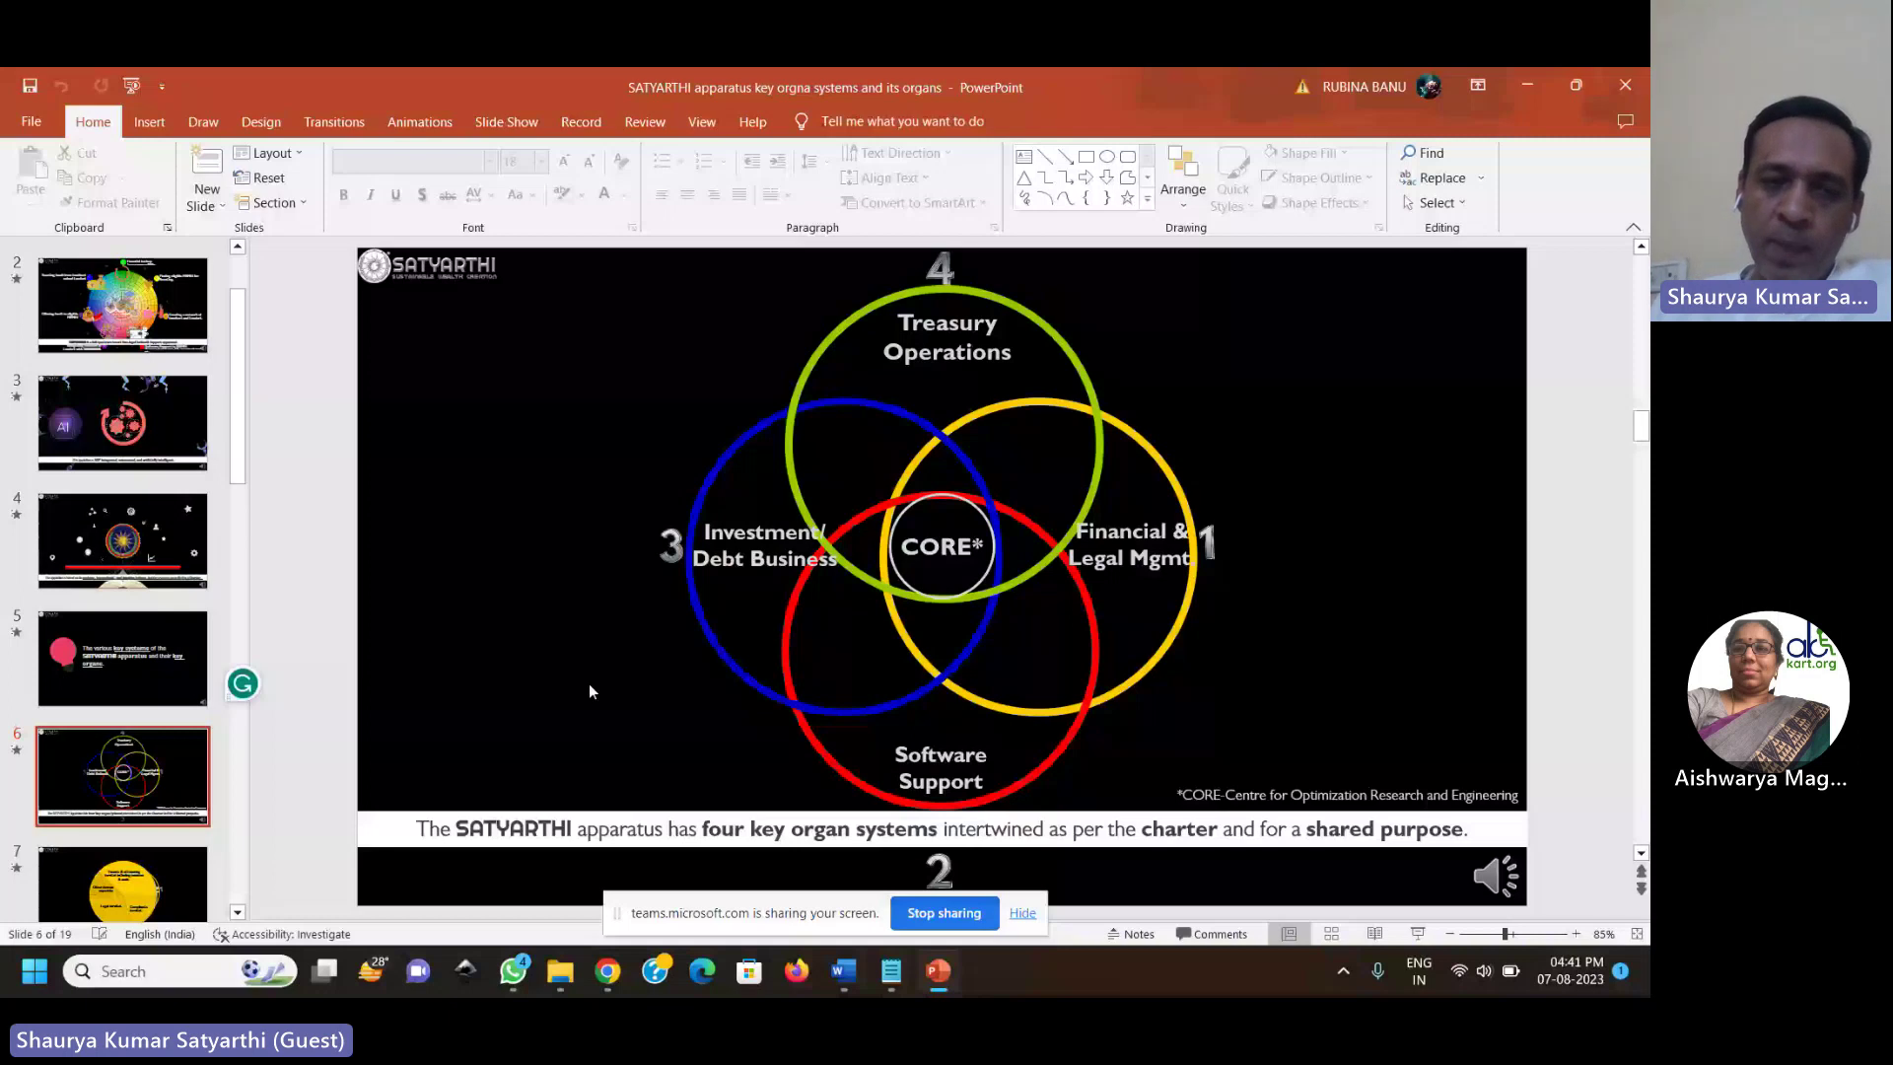
left_click(741, 561)
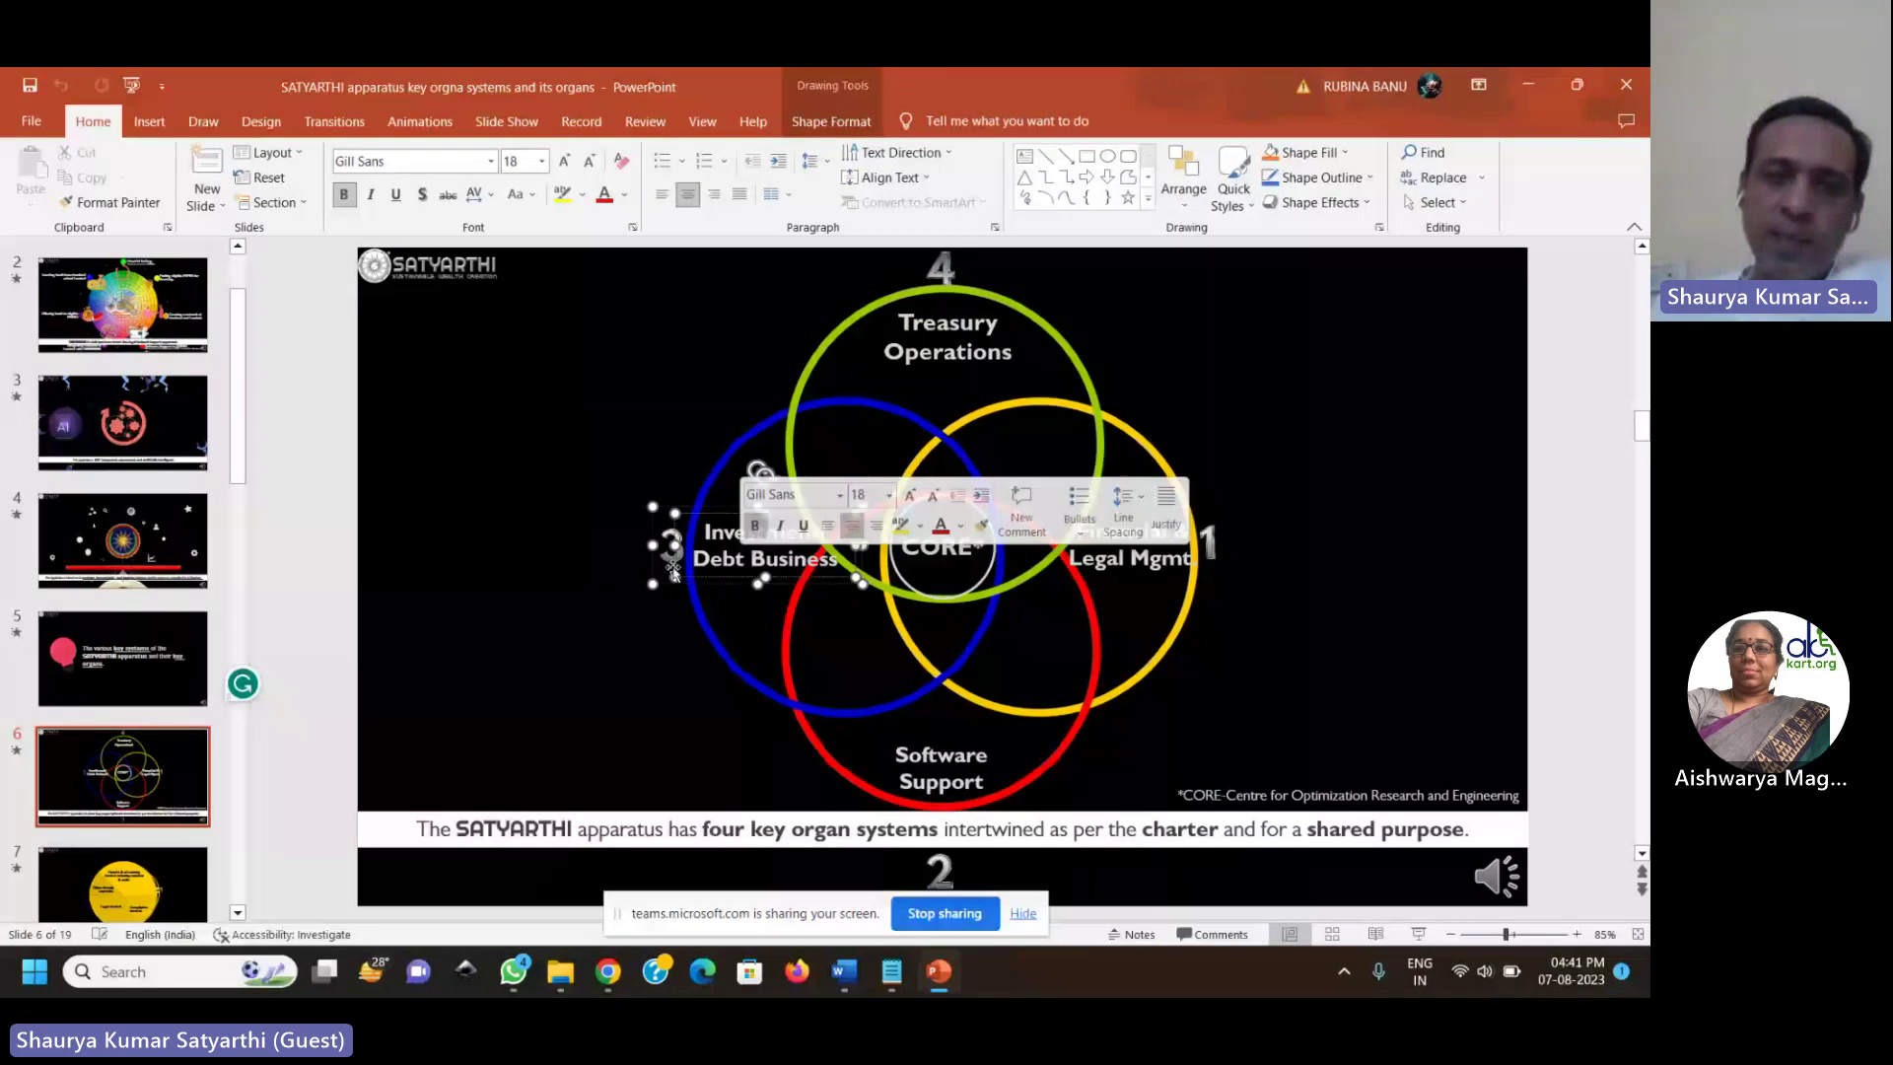
left_click(1196, 748)
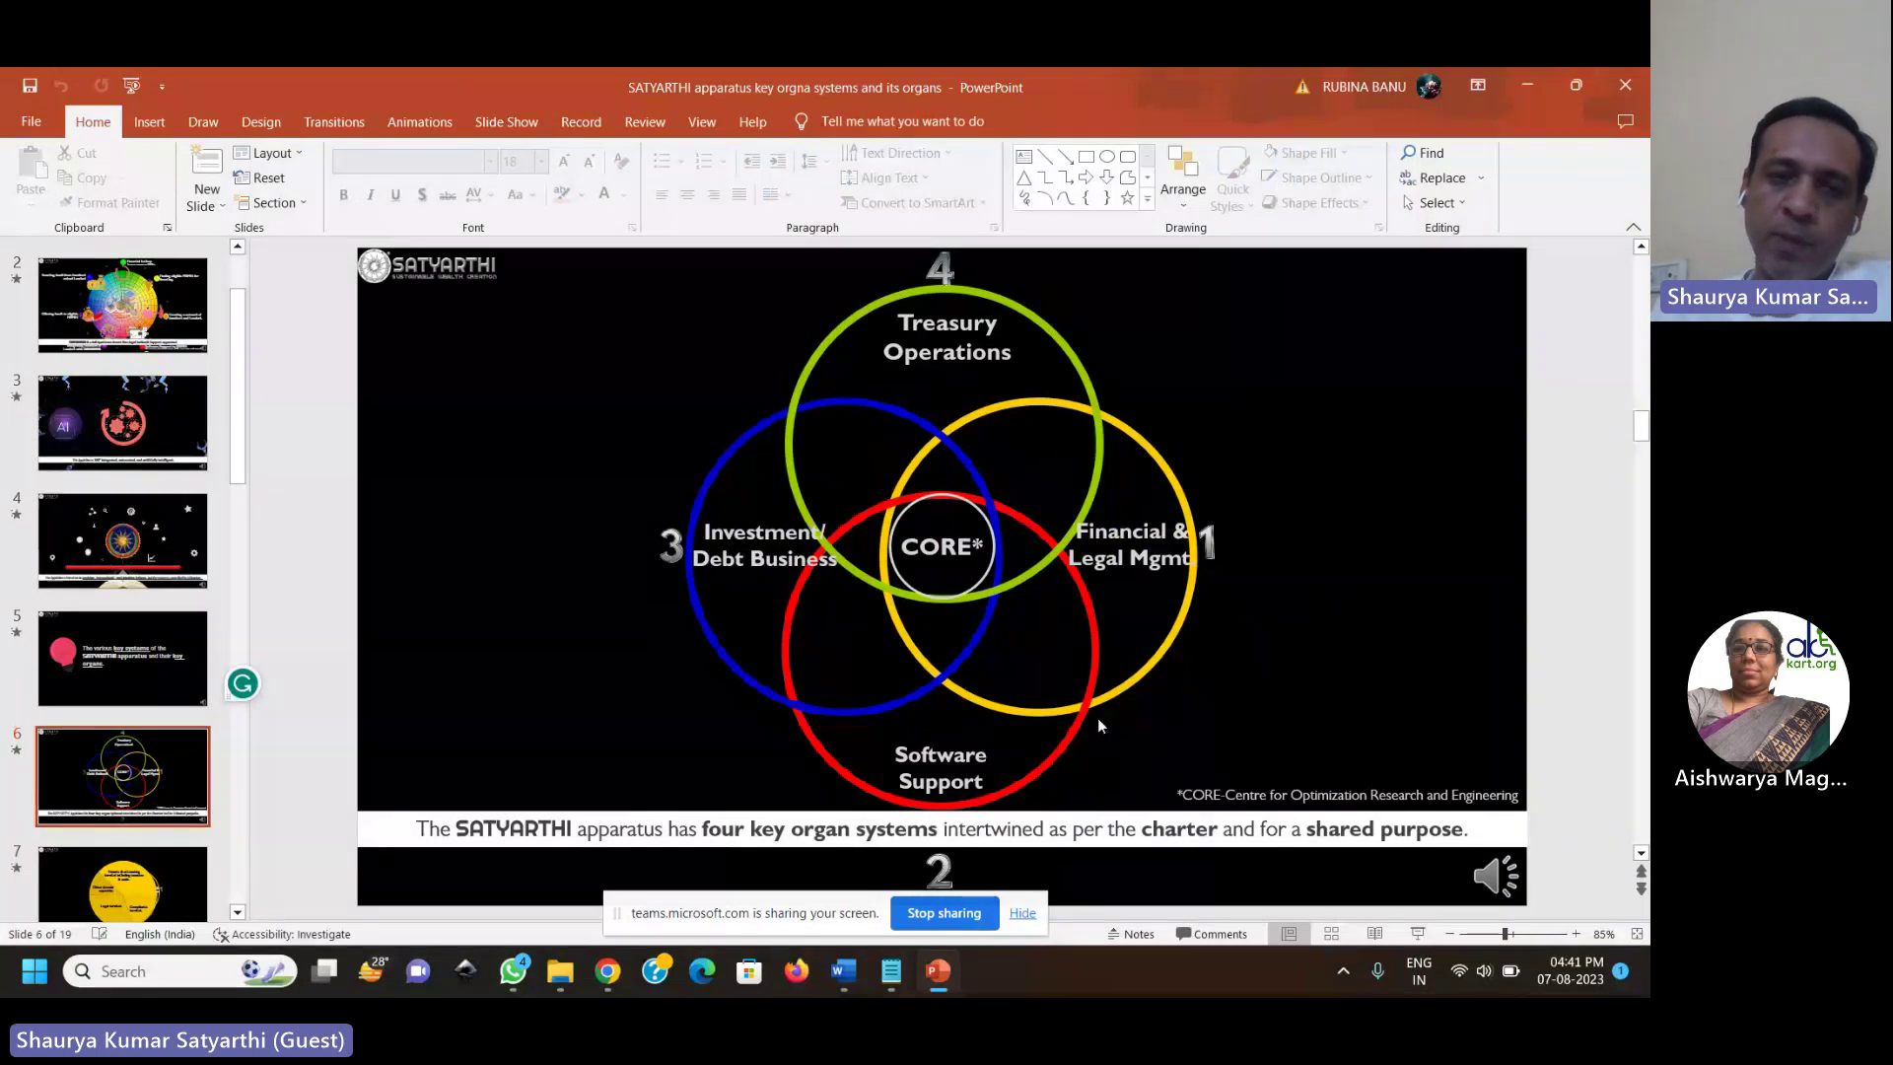
left_click(948, 355)
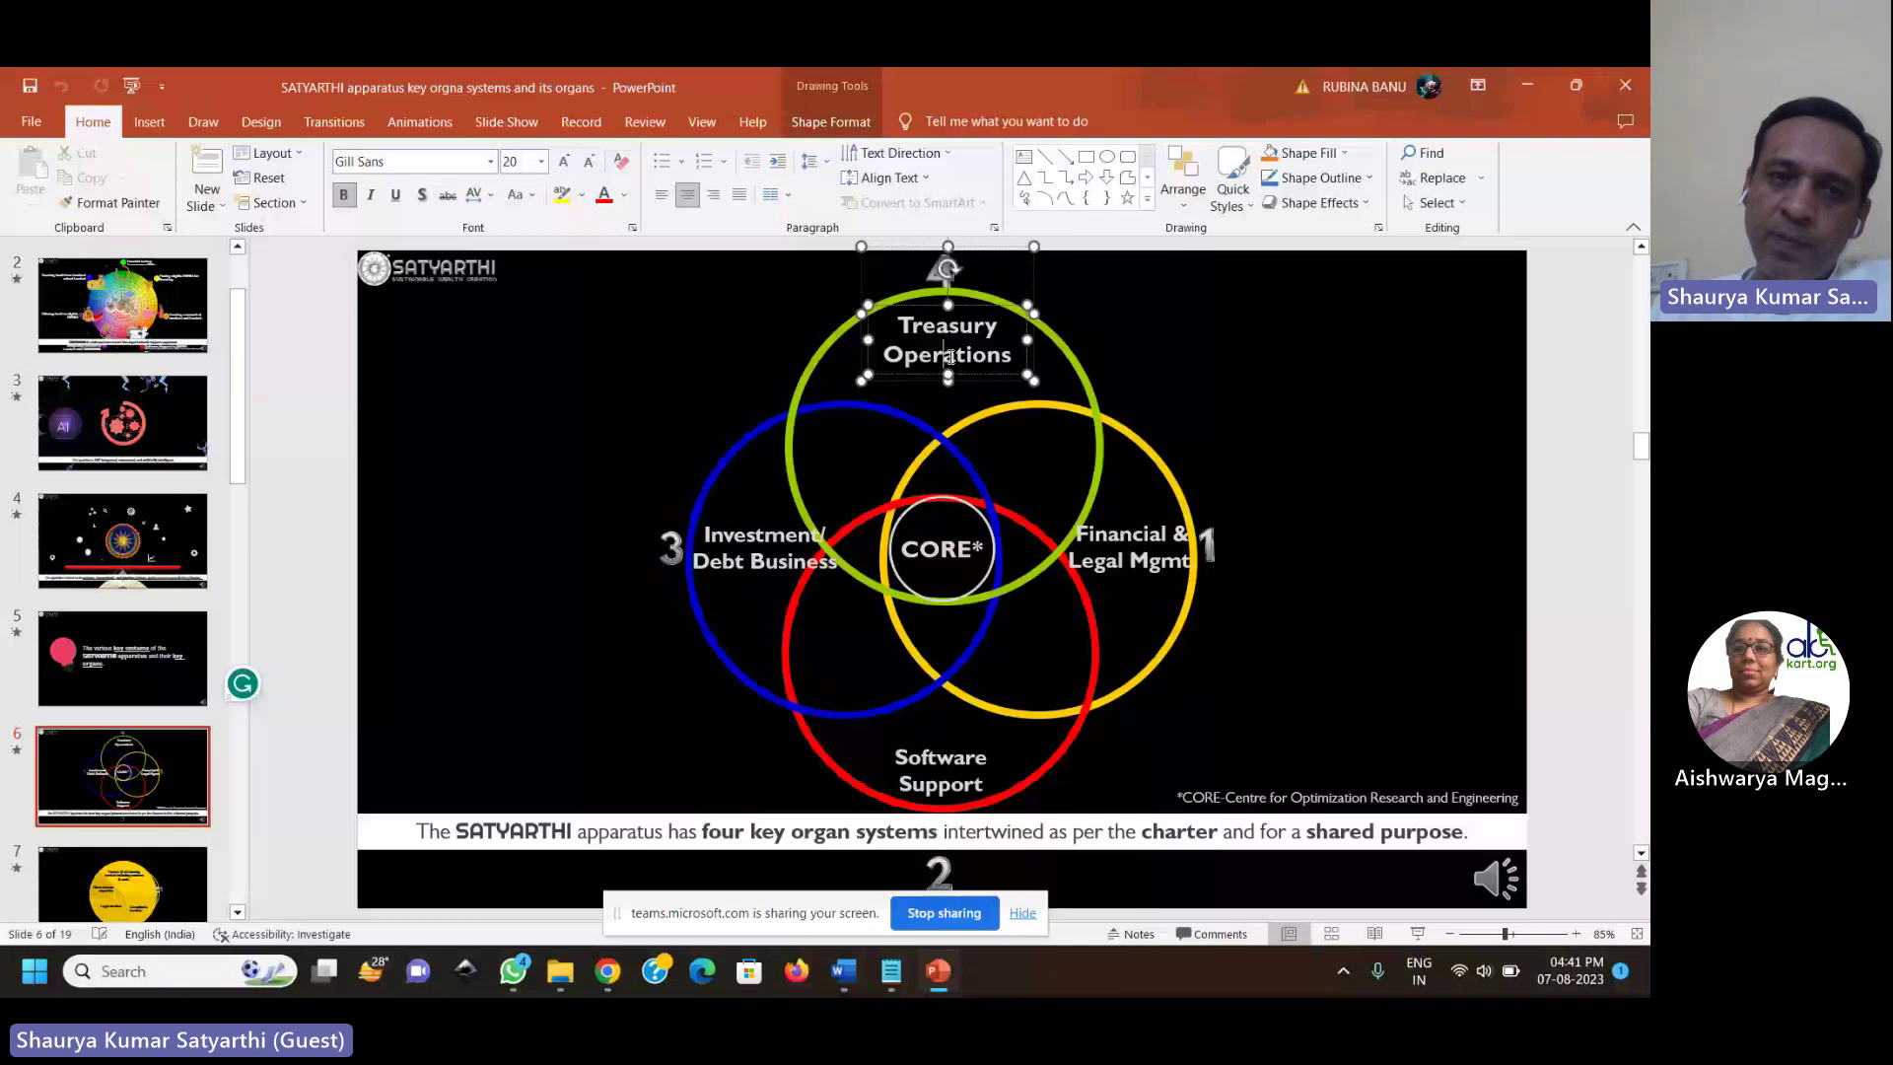
left_click(724, 563)
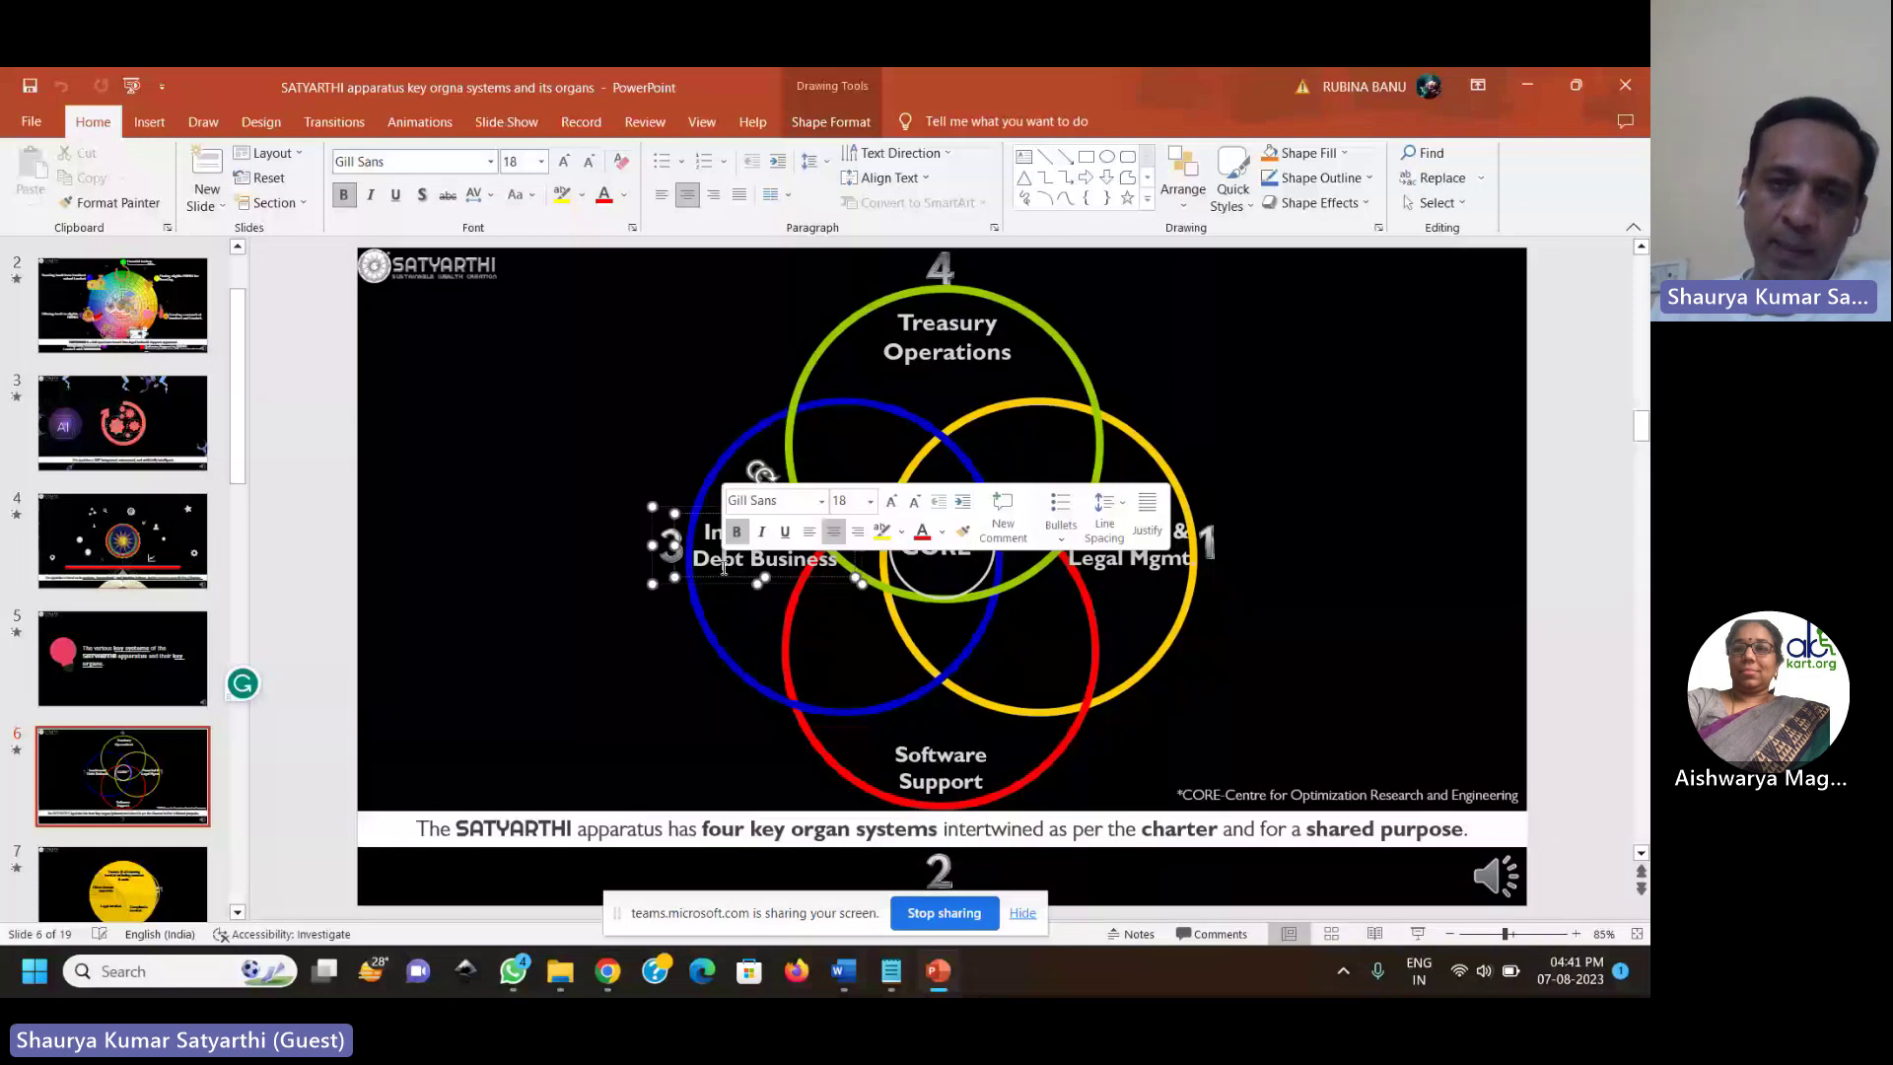
left_click(969, 363)
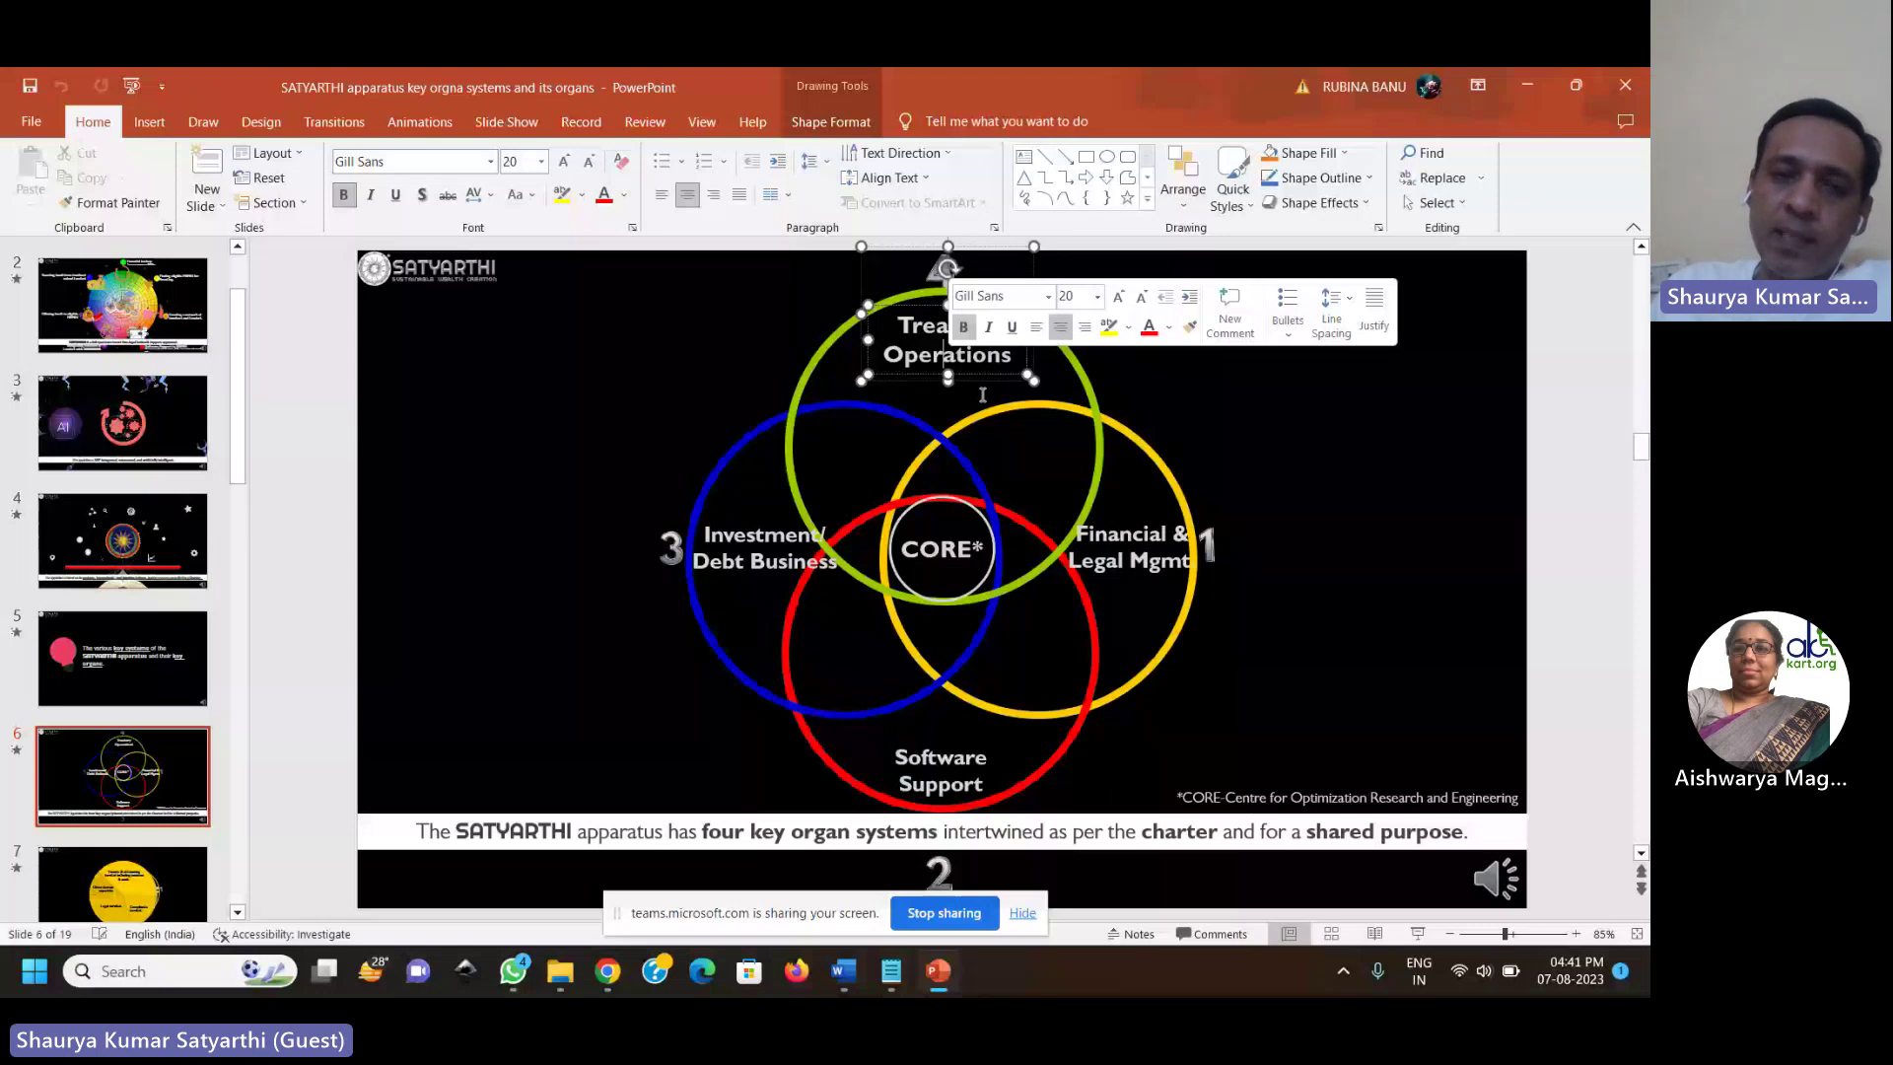
left_click(1261, 463)
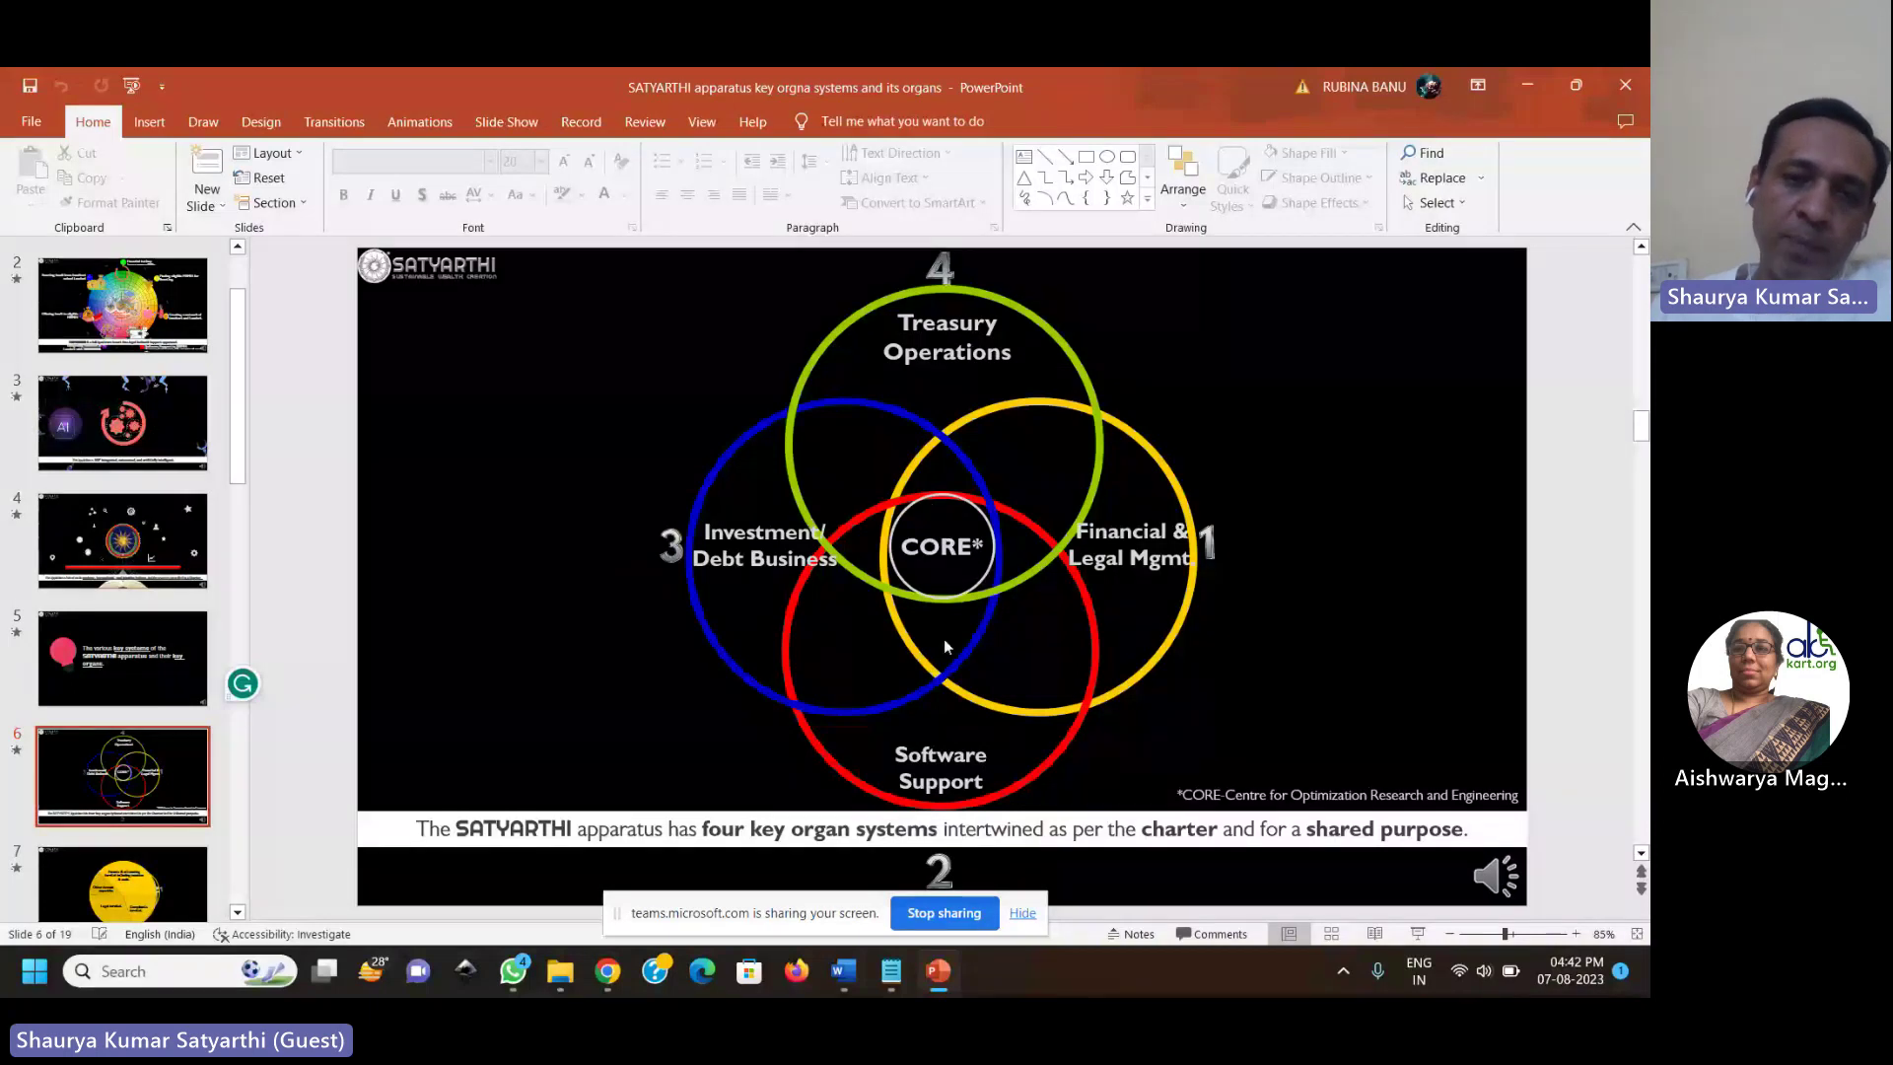
left_click(977, 762)
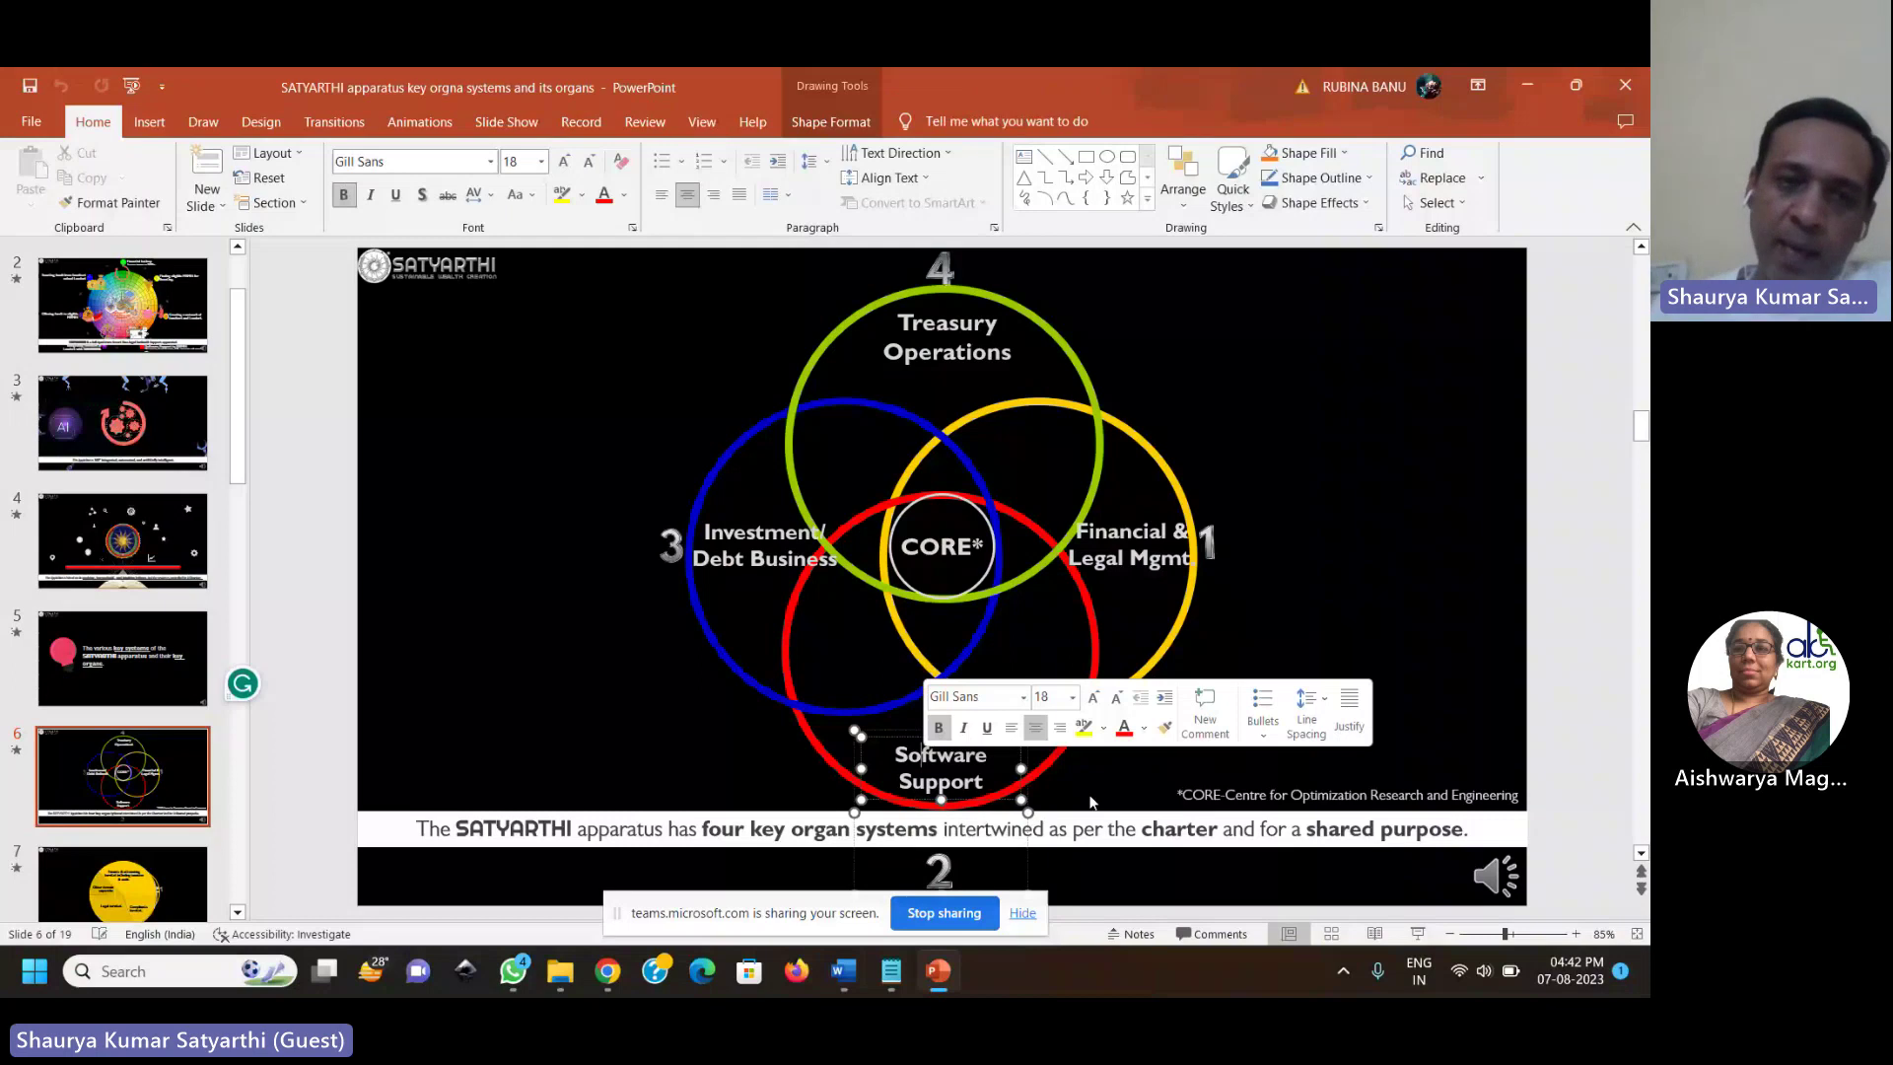
left_click(769, 540)
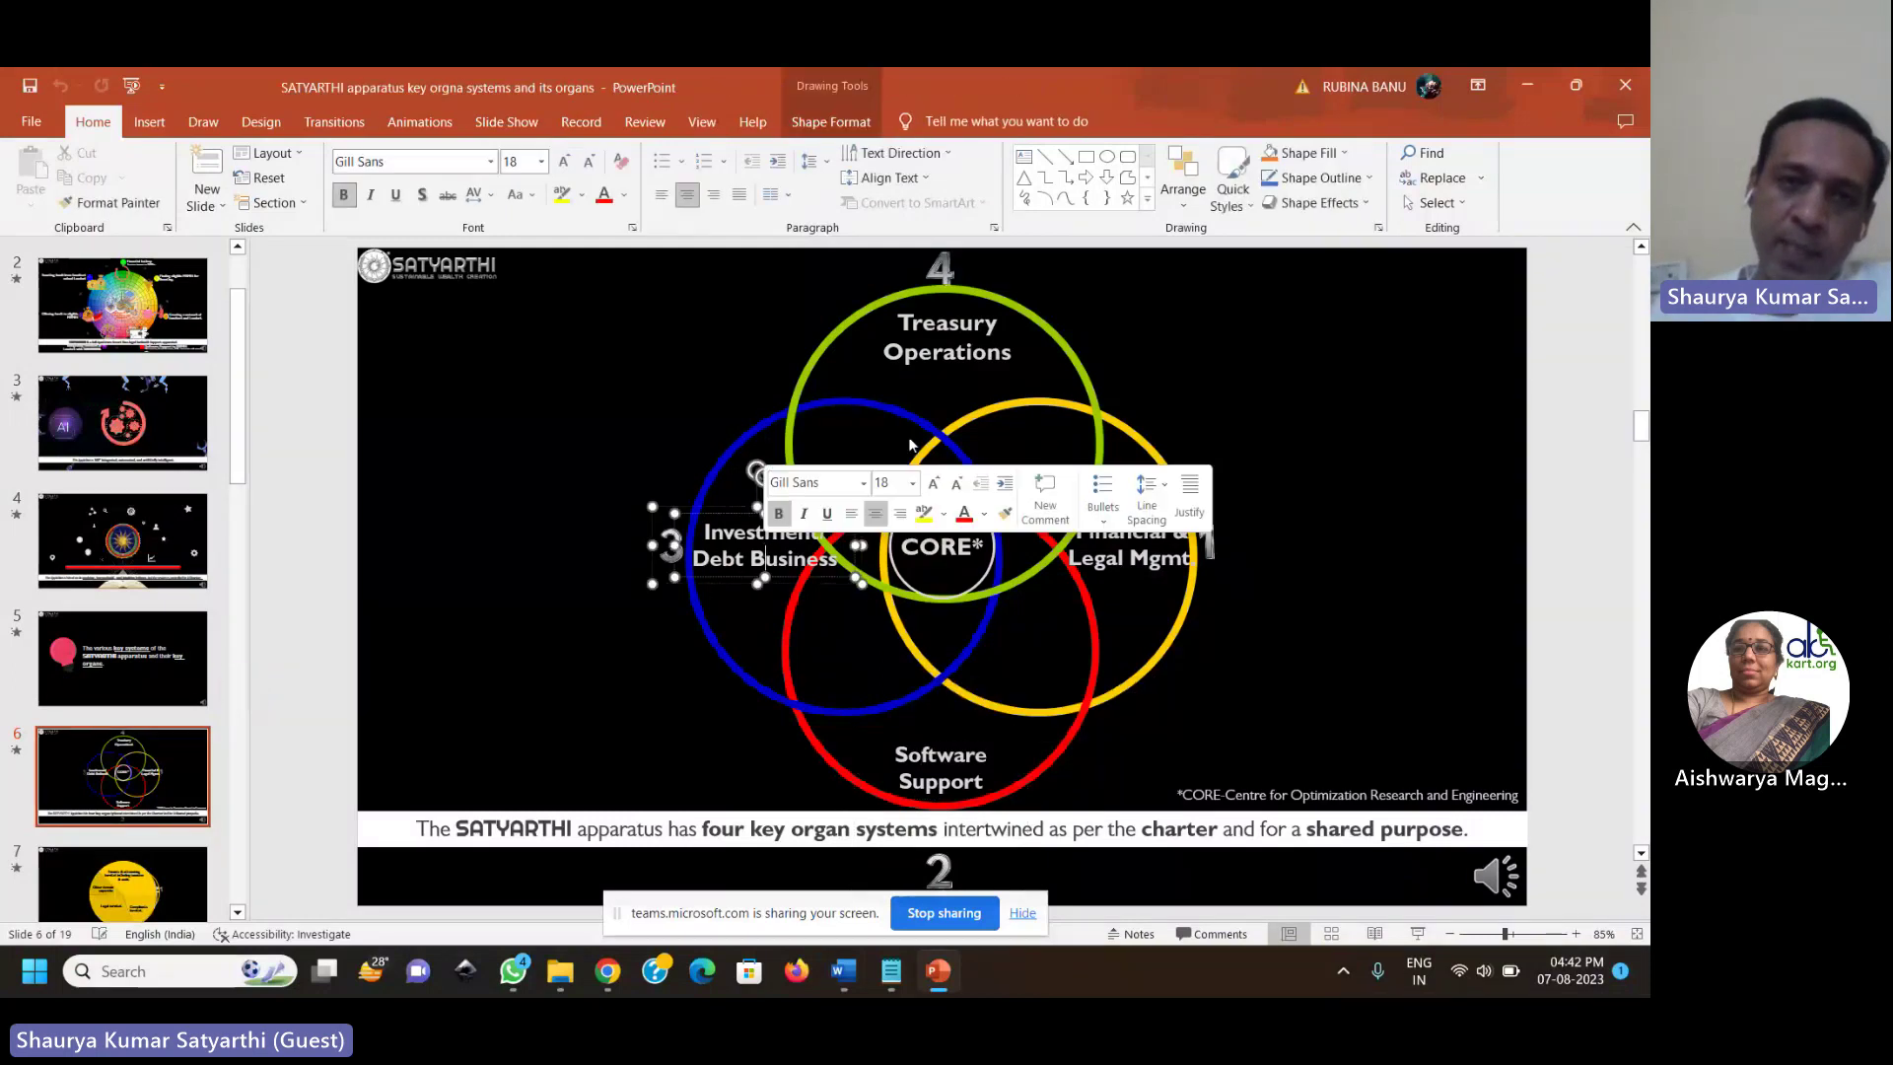
left_click(973, 347)
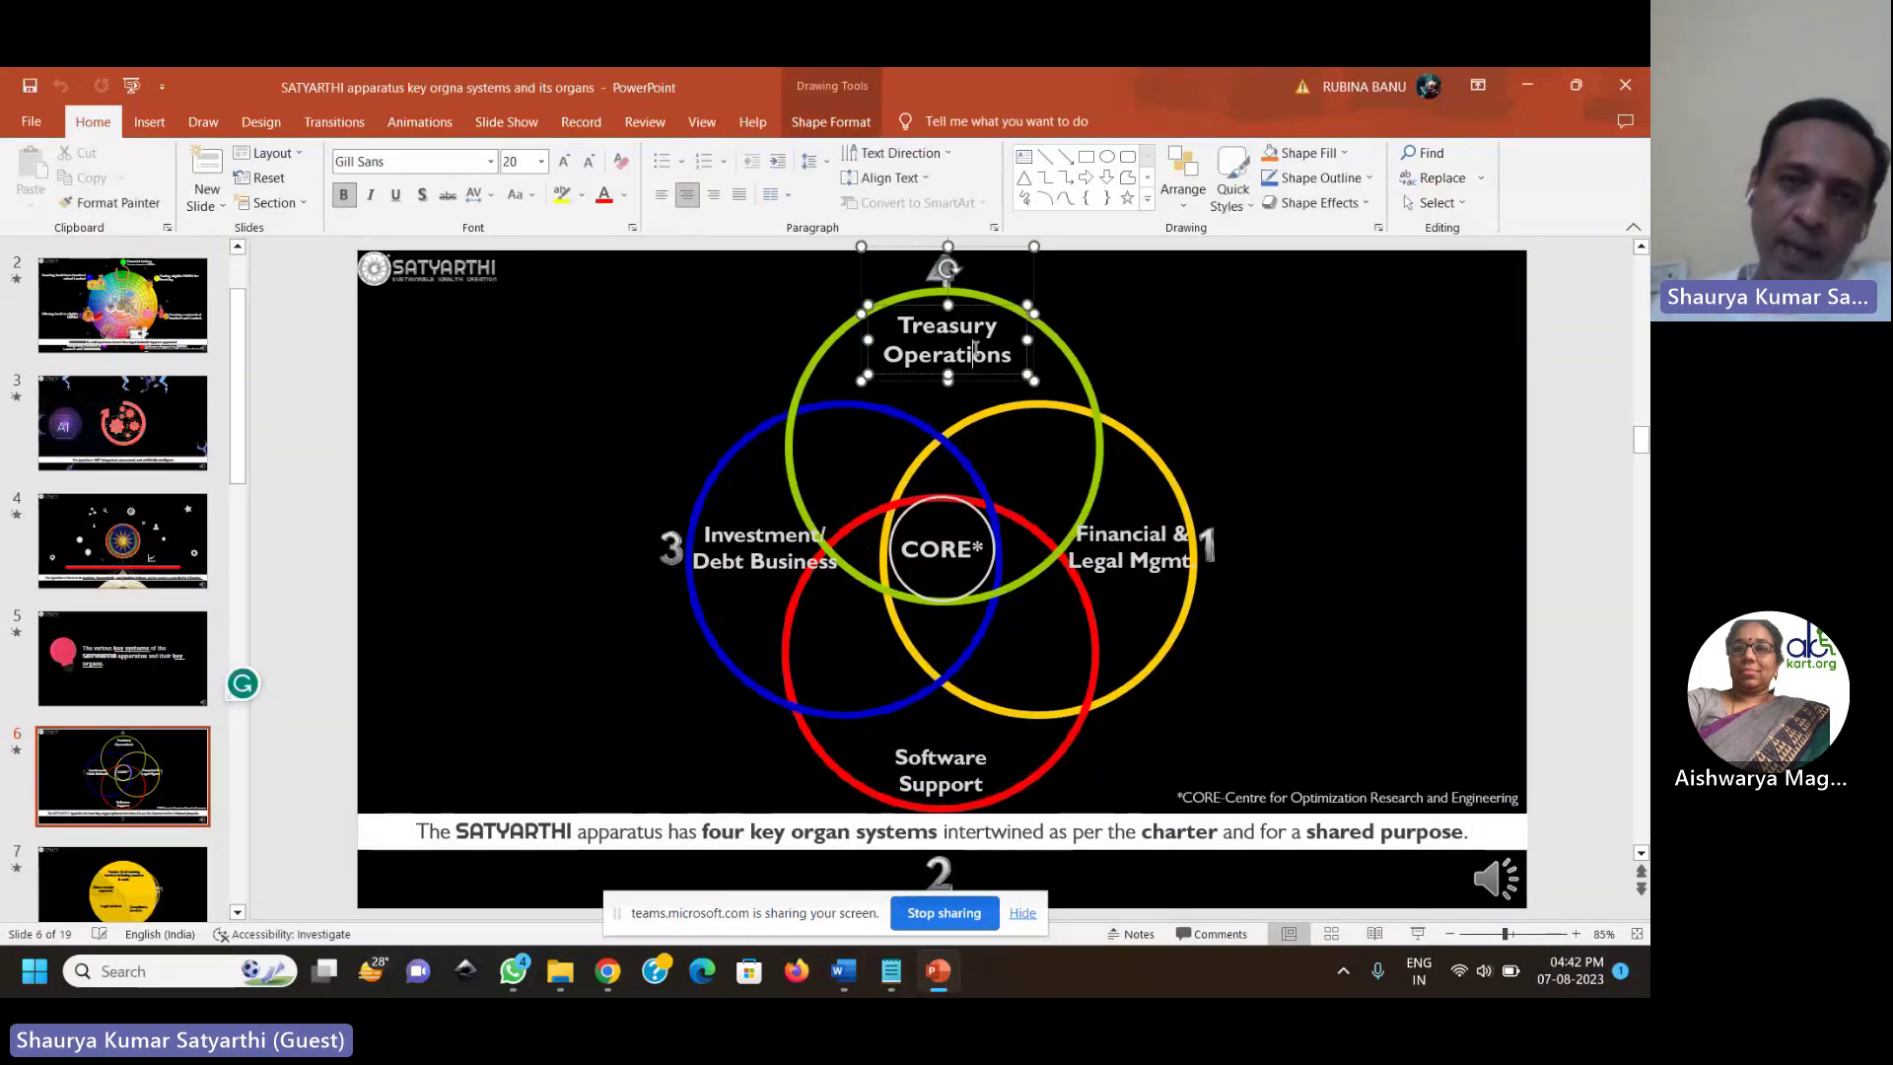
left_click(1101, 555)
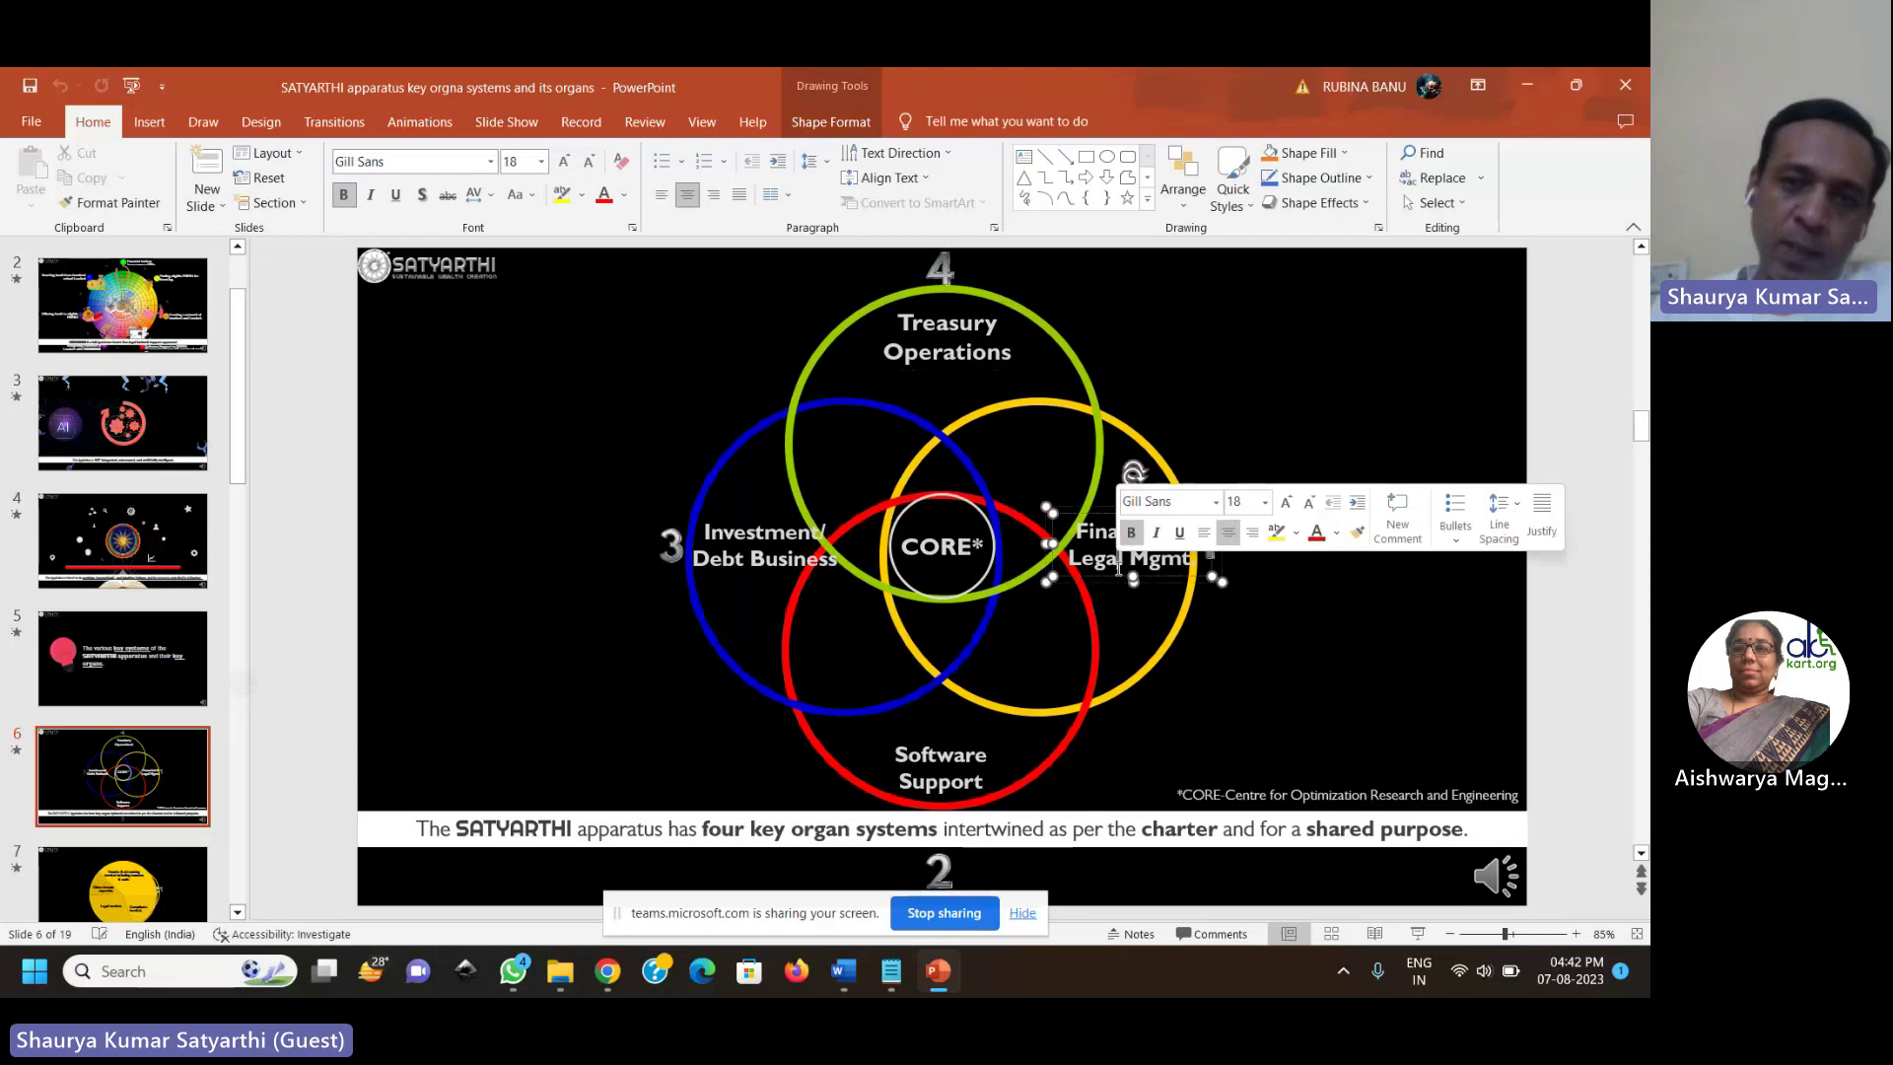
left_click(729, 558)
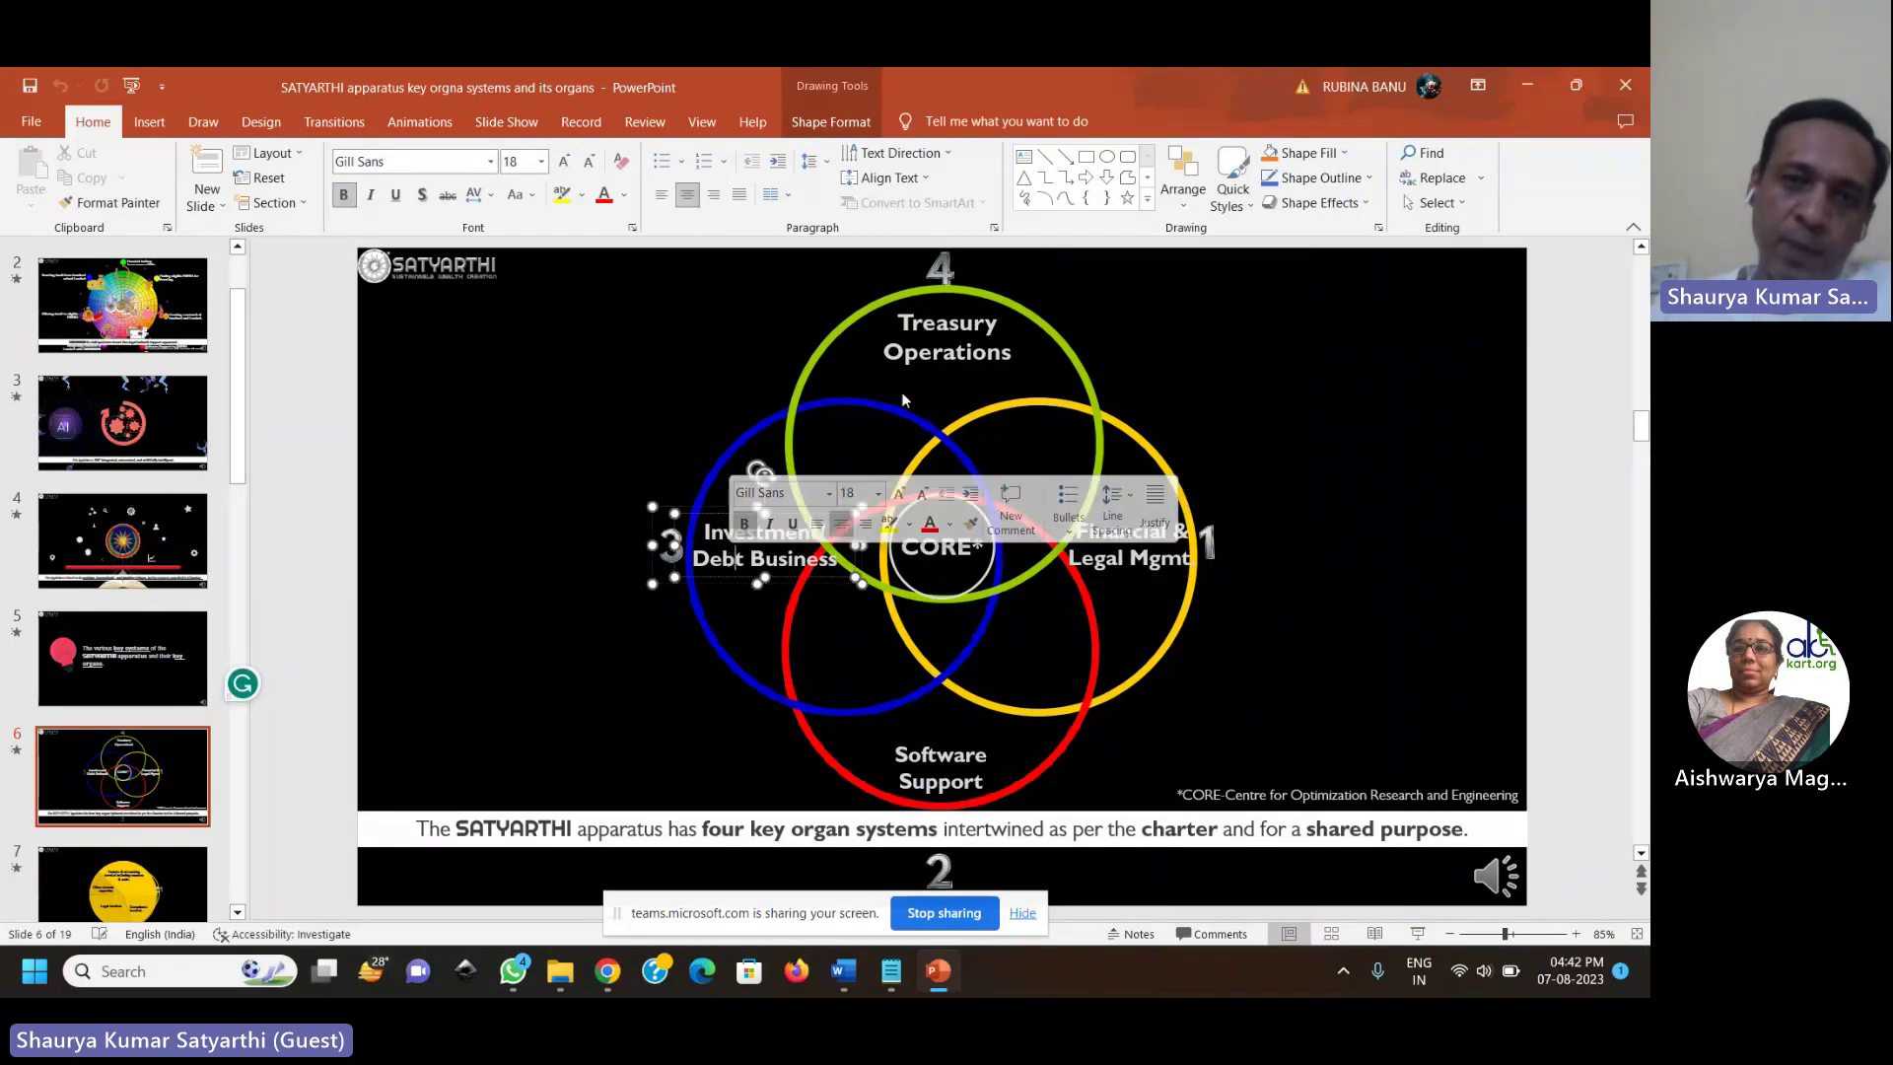
left_click(940, 366)
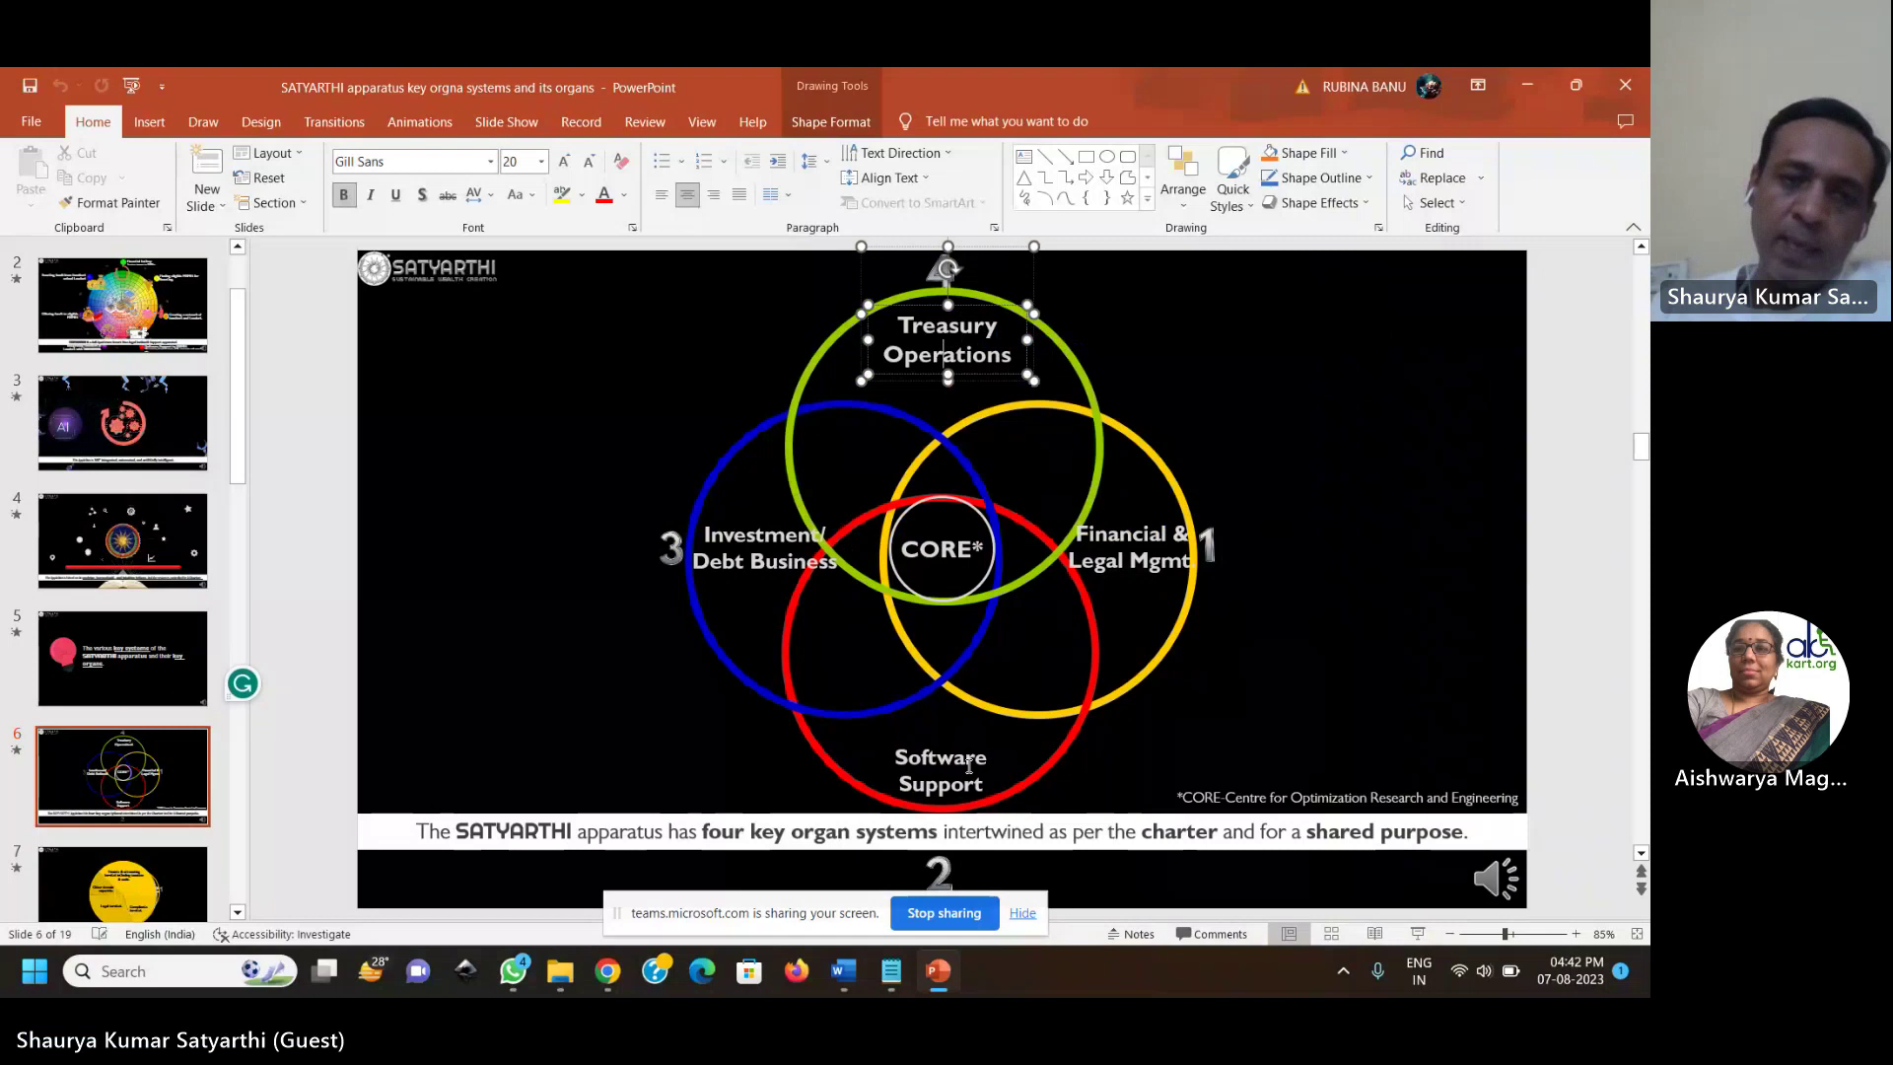
left_click(969, 765)
left_click(1119, 783)
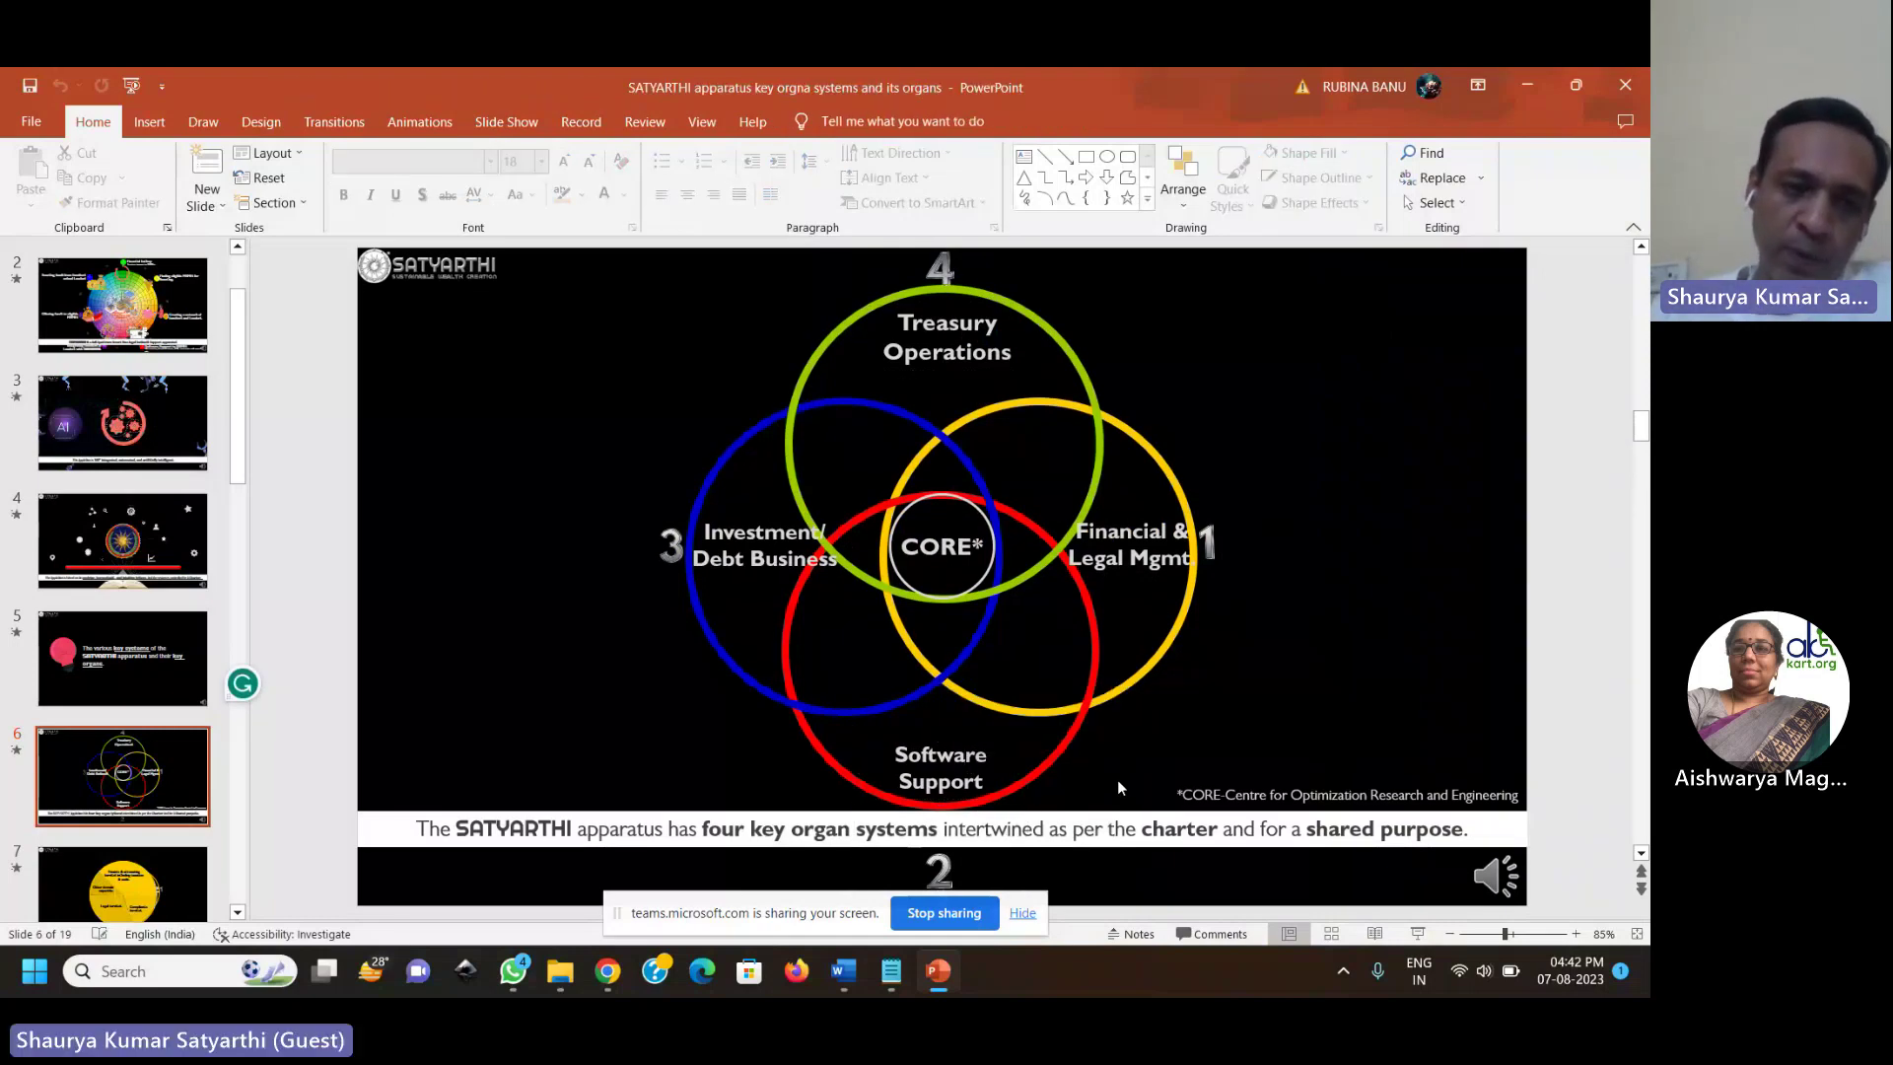
mouse_move(559, 970)
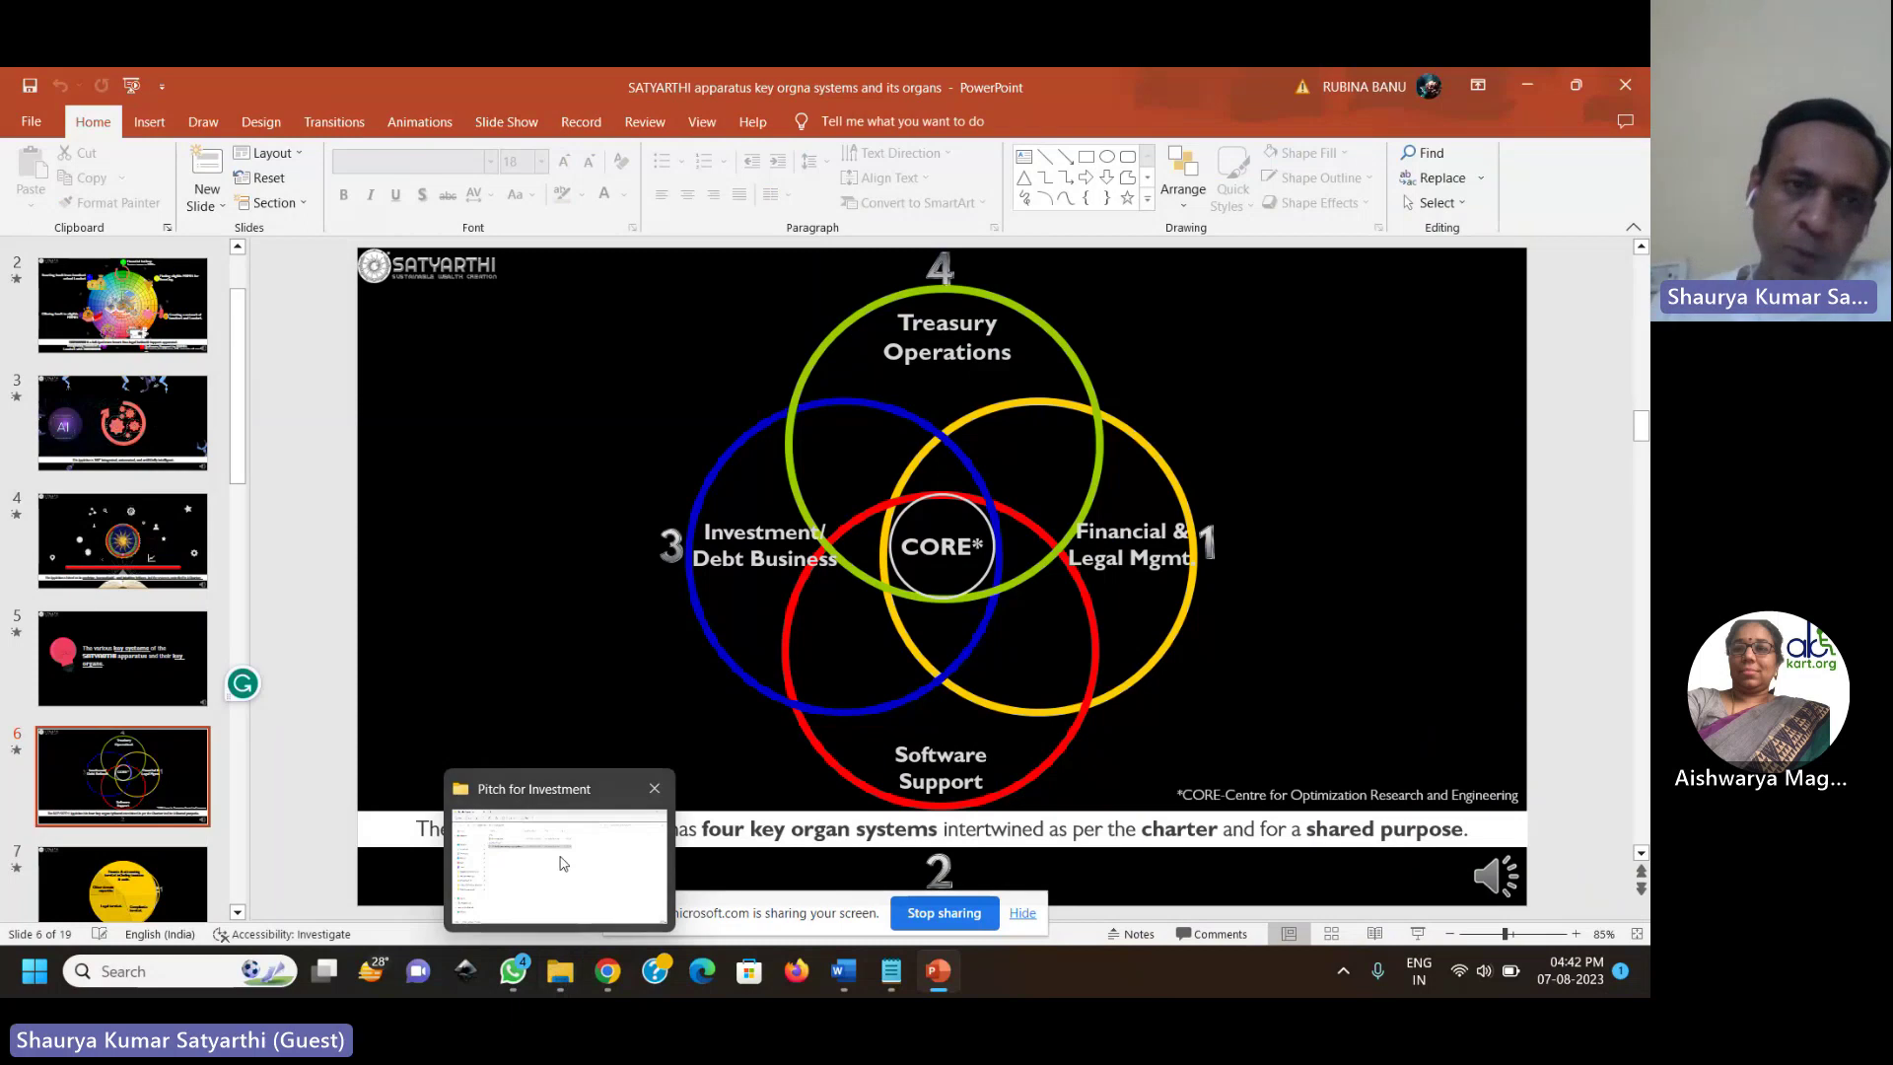
Step: Open the Dhananjay Kosh file from the Pitch for Investment folder, showing its title slide
left_click(561, 862)
left_click(381, 301)
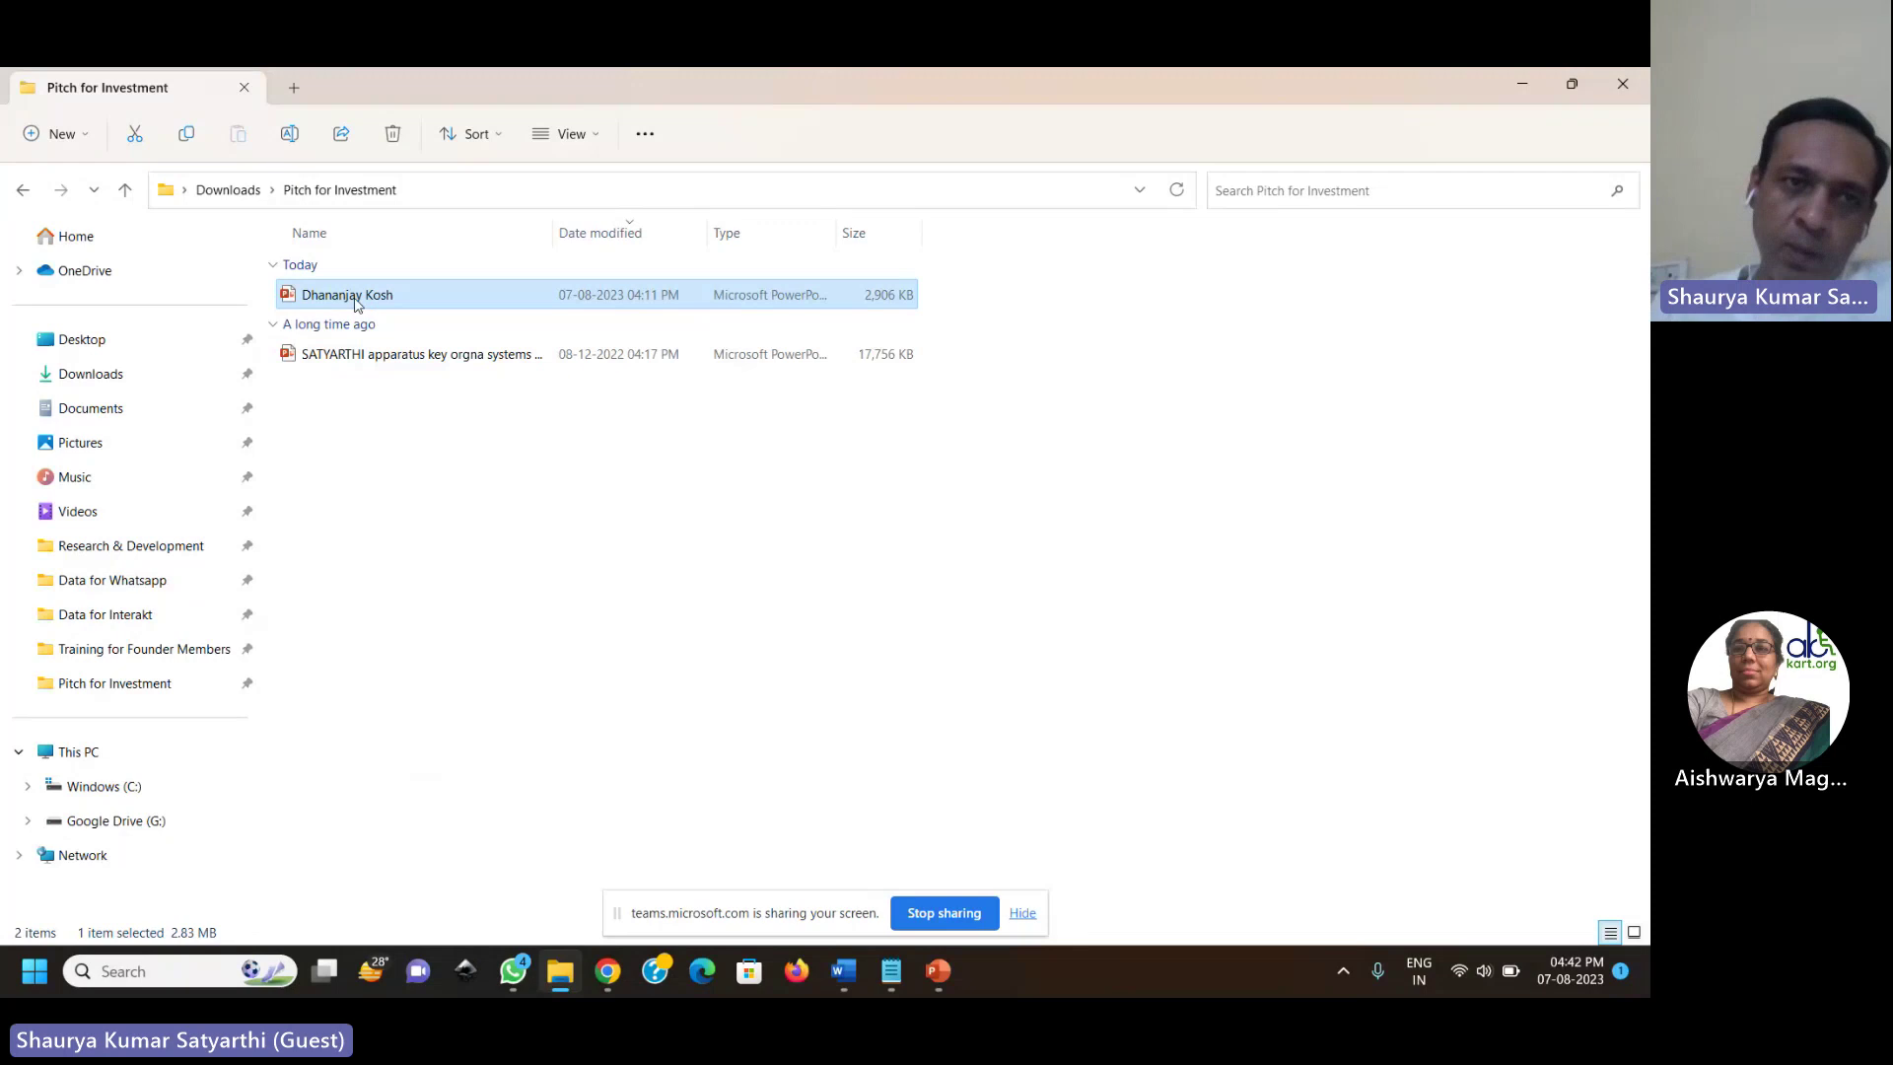
double_click(355, 303)
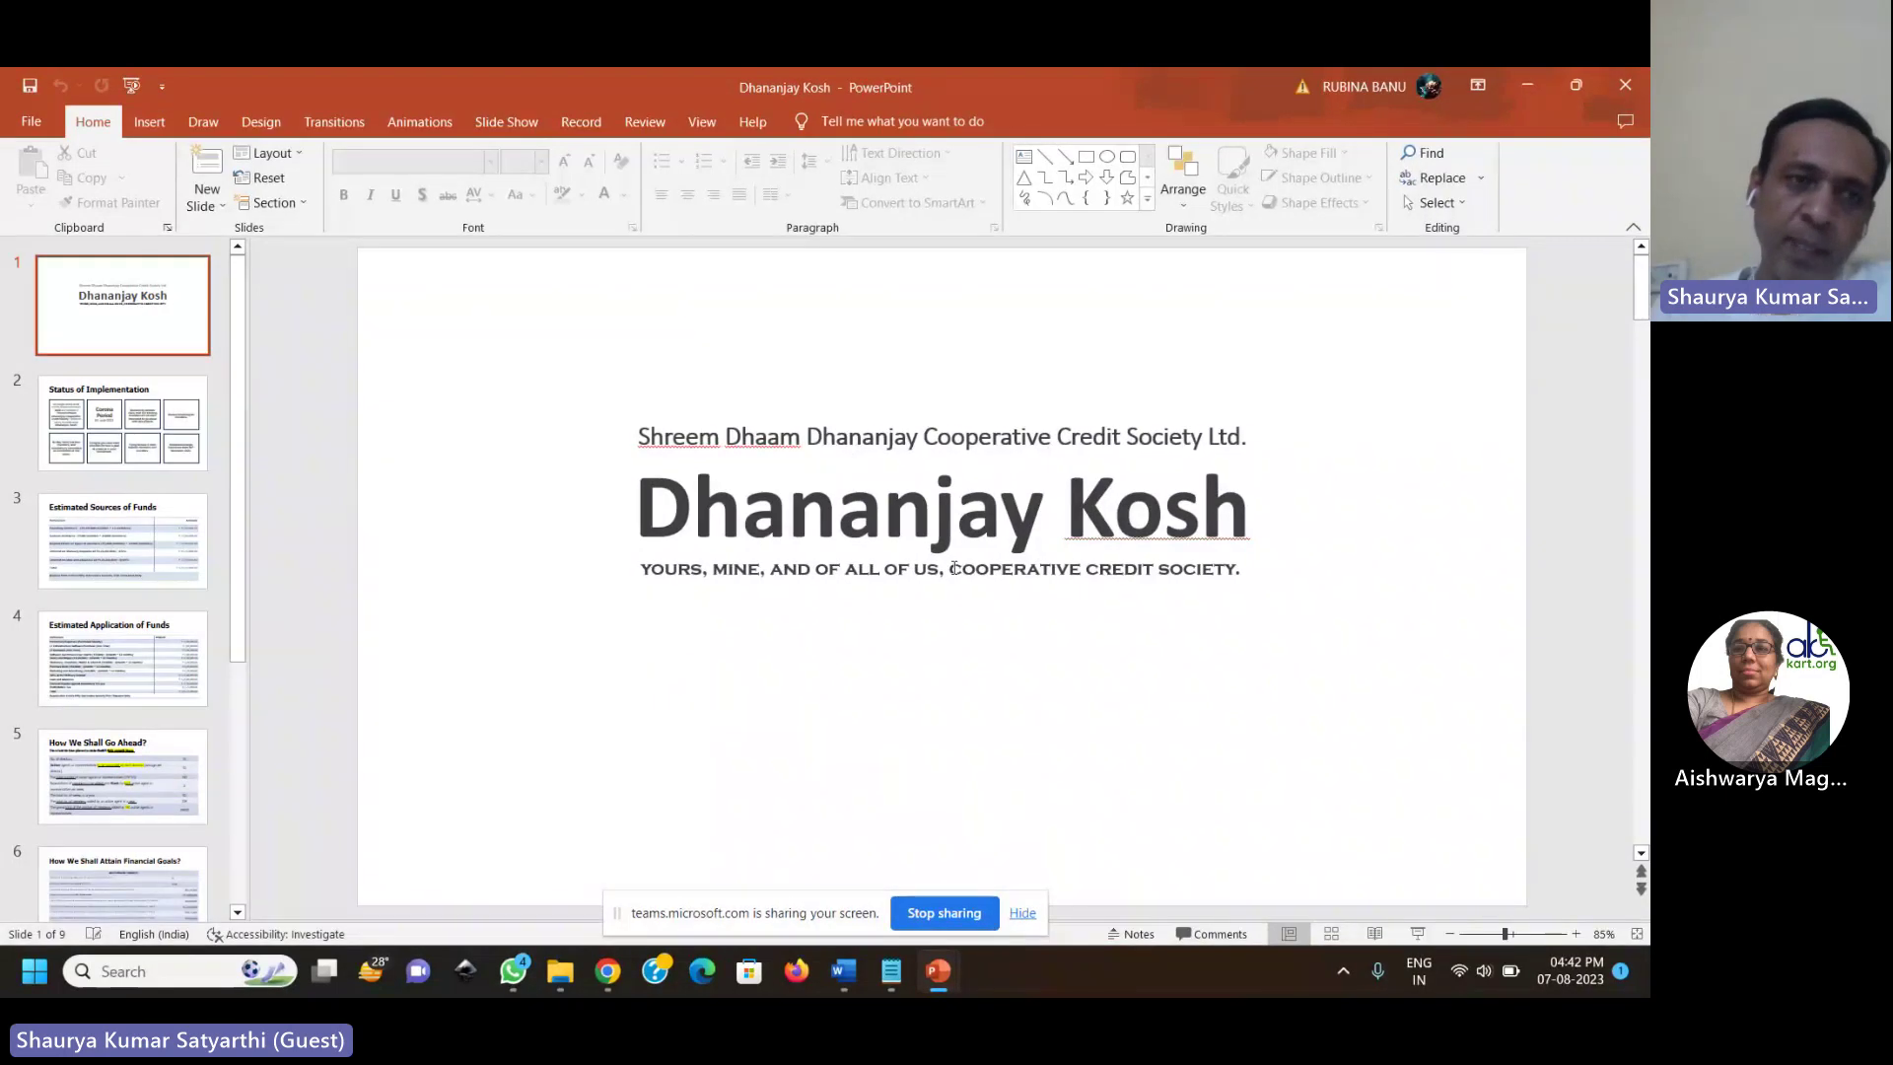
Step: Display slide 2, the Status of Implementation timeline from 2020 to November 2023
left_click(174, 453)
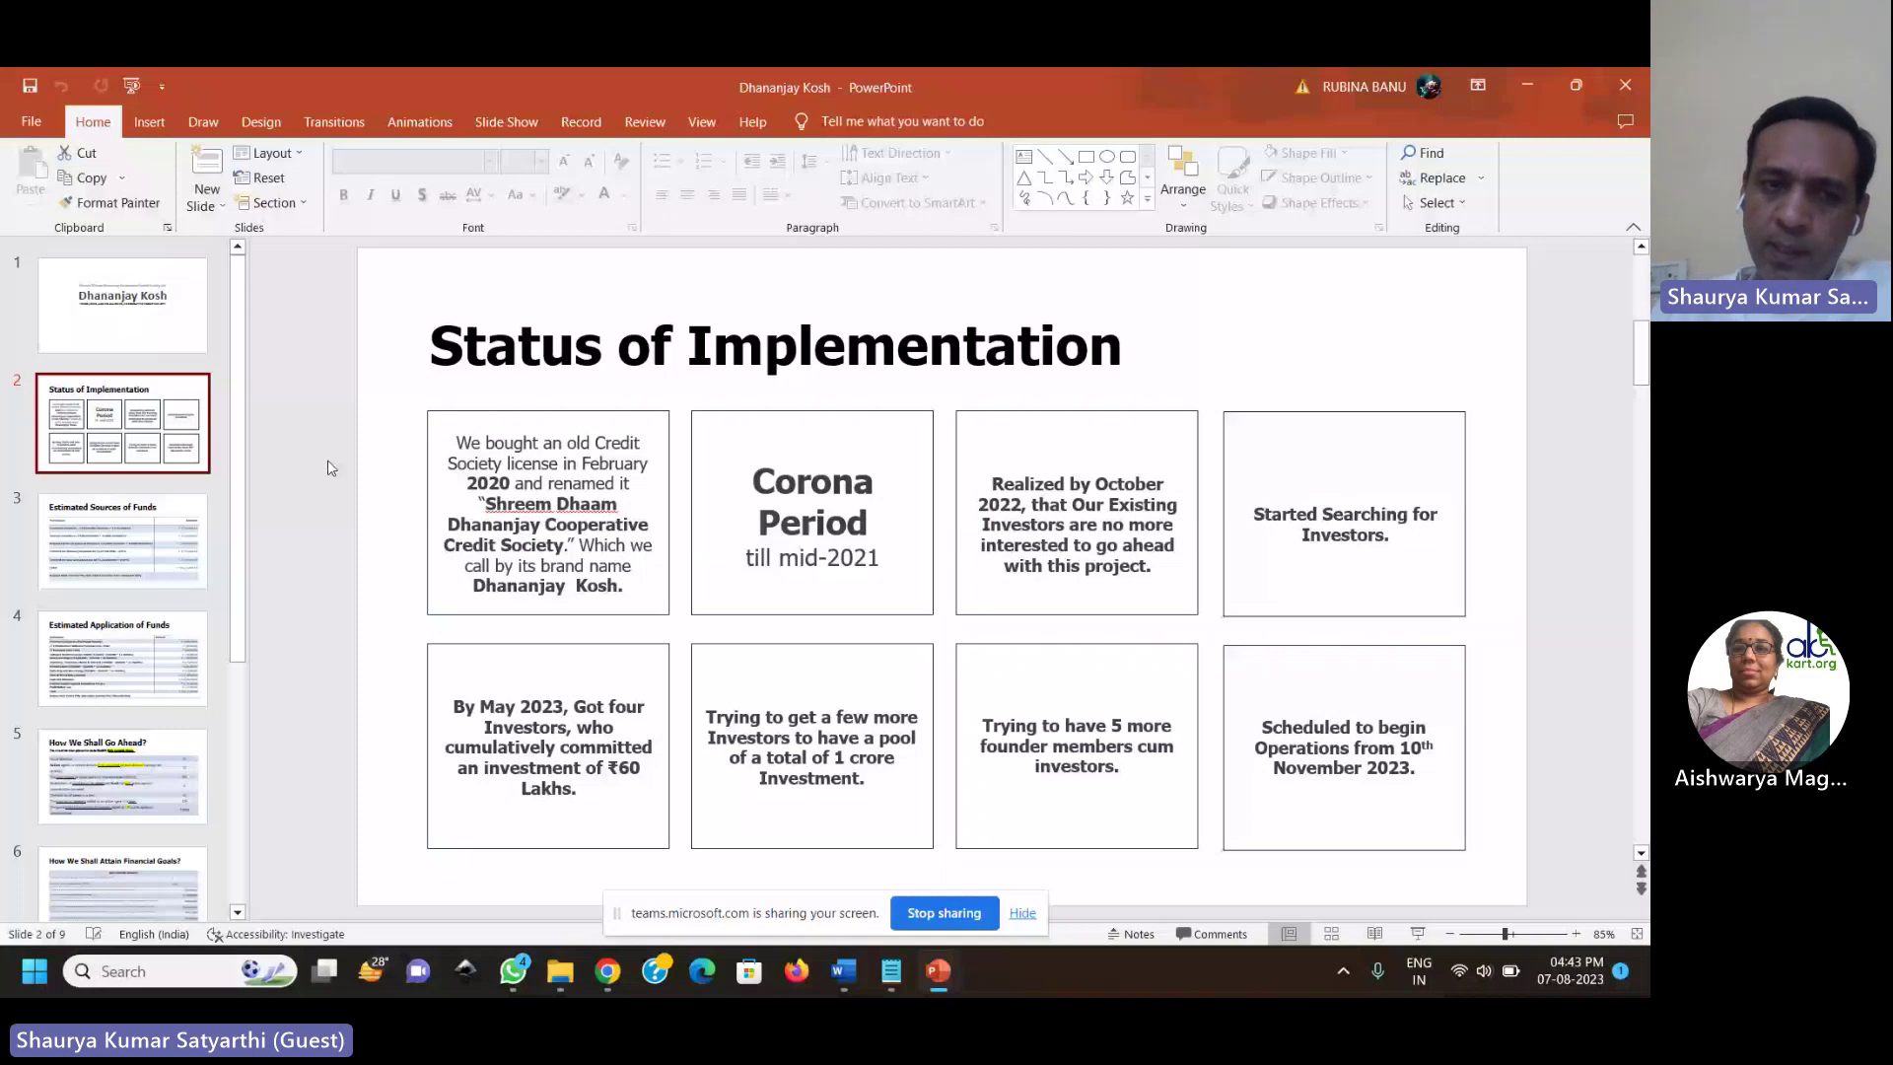
left_click(542, 782)
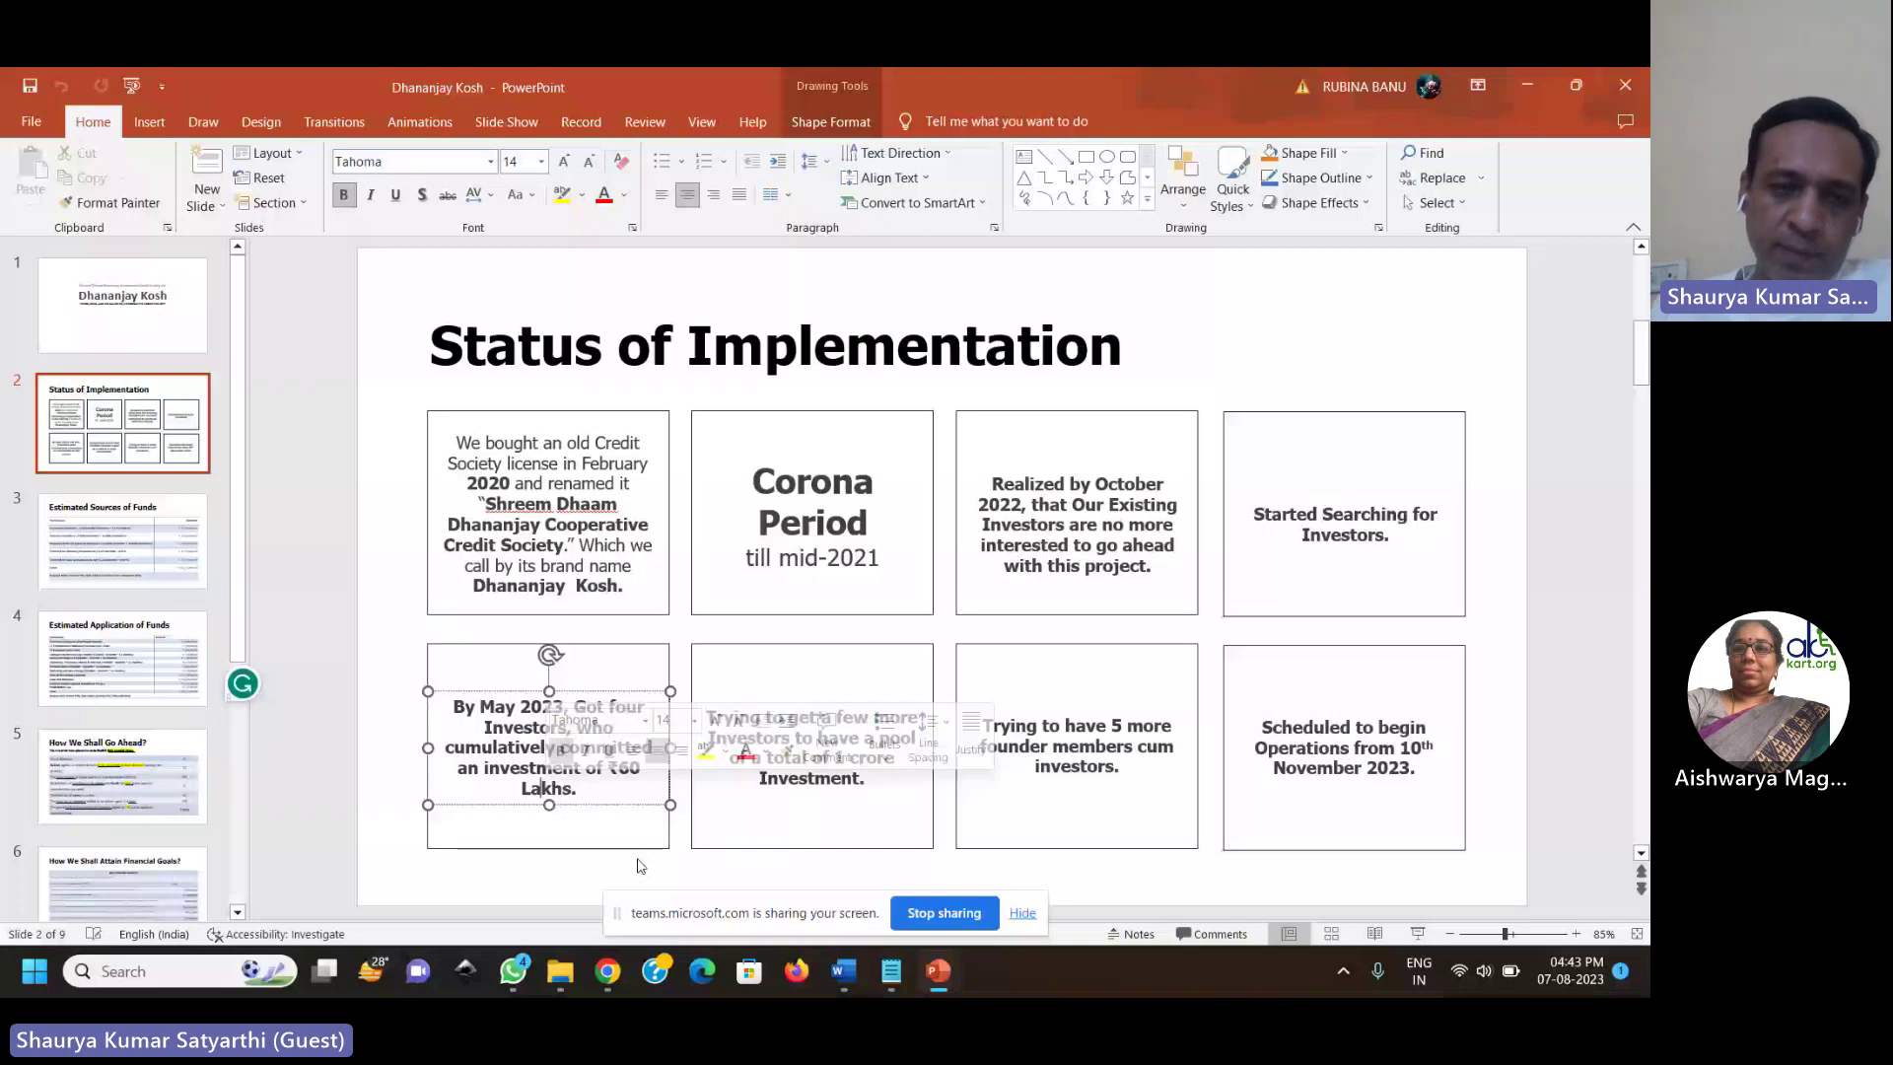
left_click(640, 865)
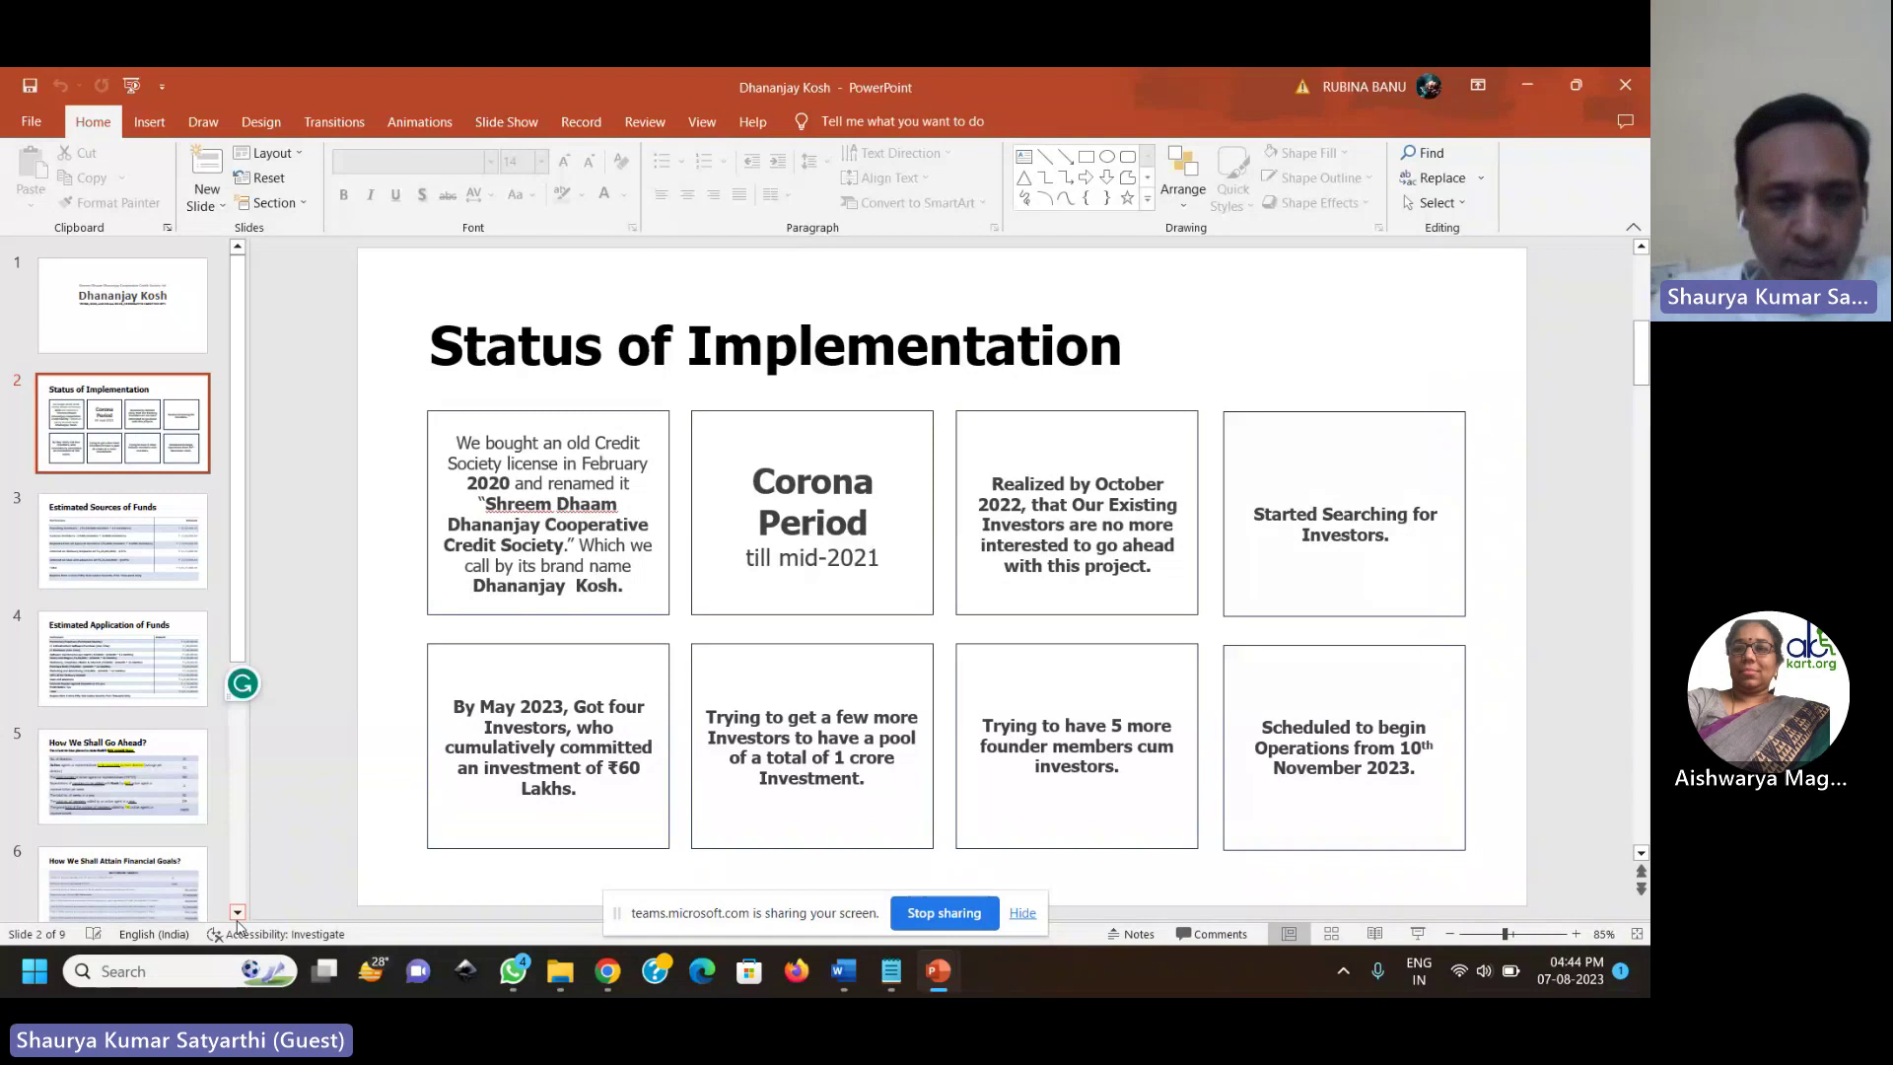
left_click(238, 916)
scroll(147, 878, "down", 2)
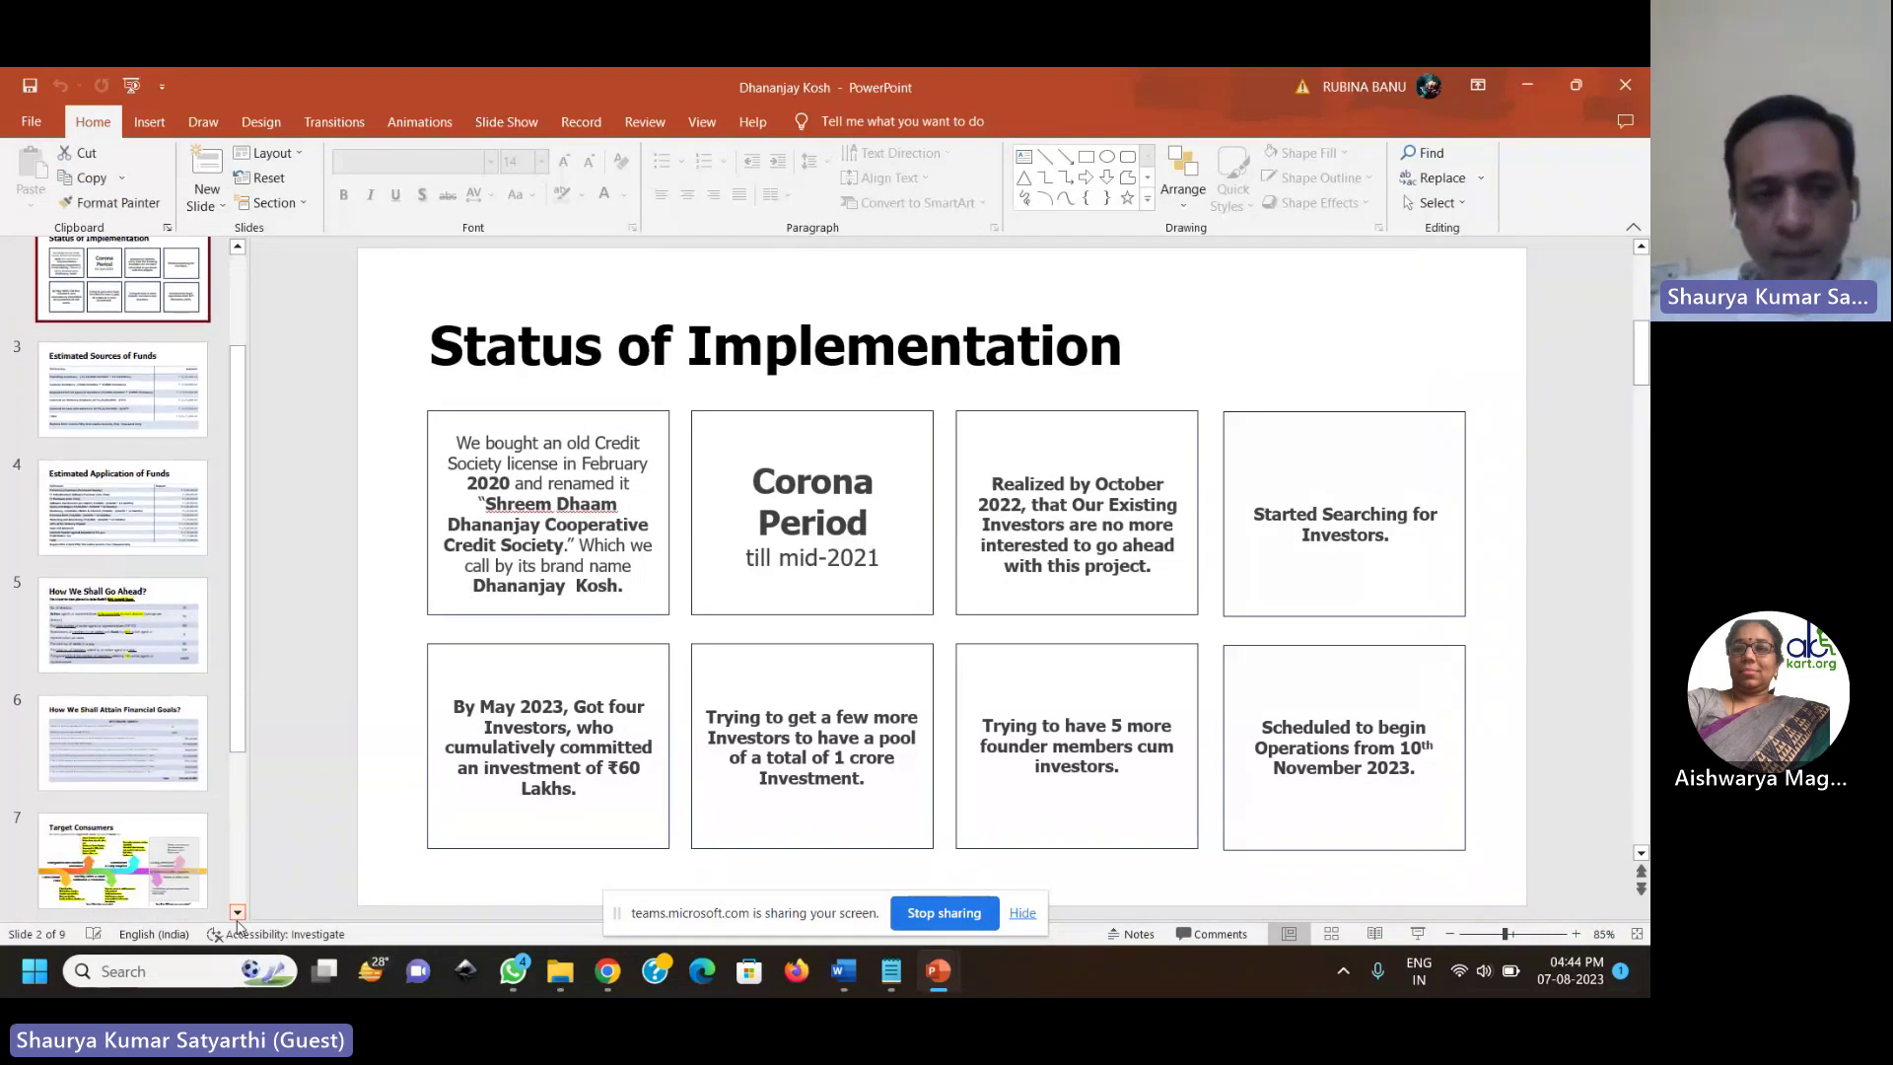
Step: Display slide 7, the Target Consumers segment-wise spread diagram
left_click(147, 878)
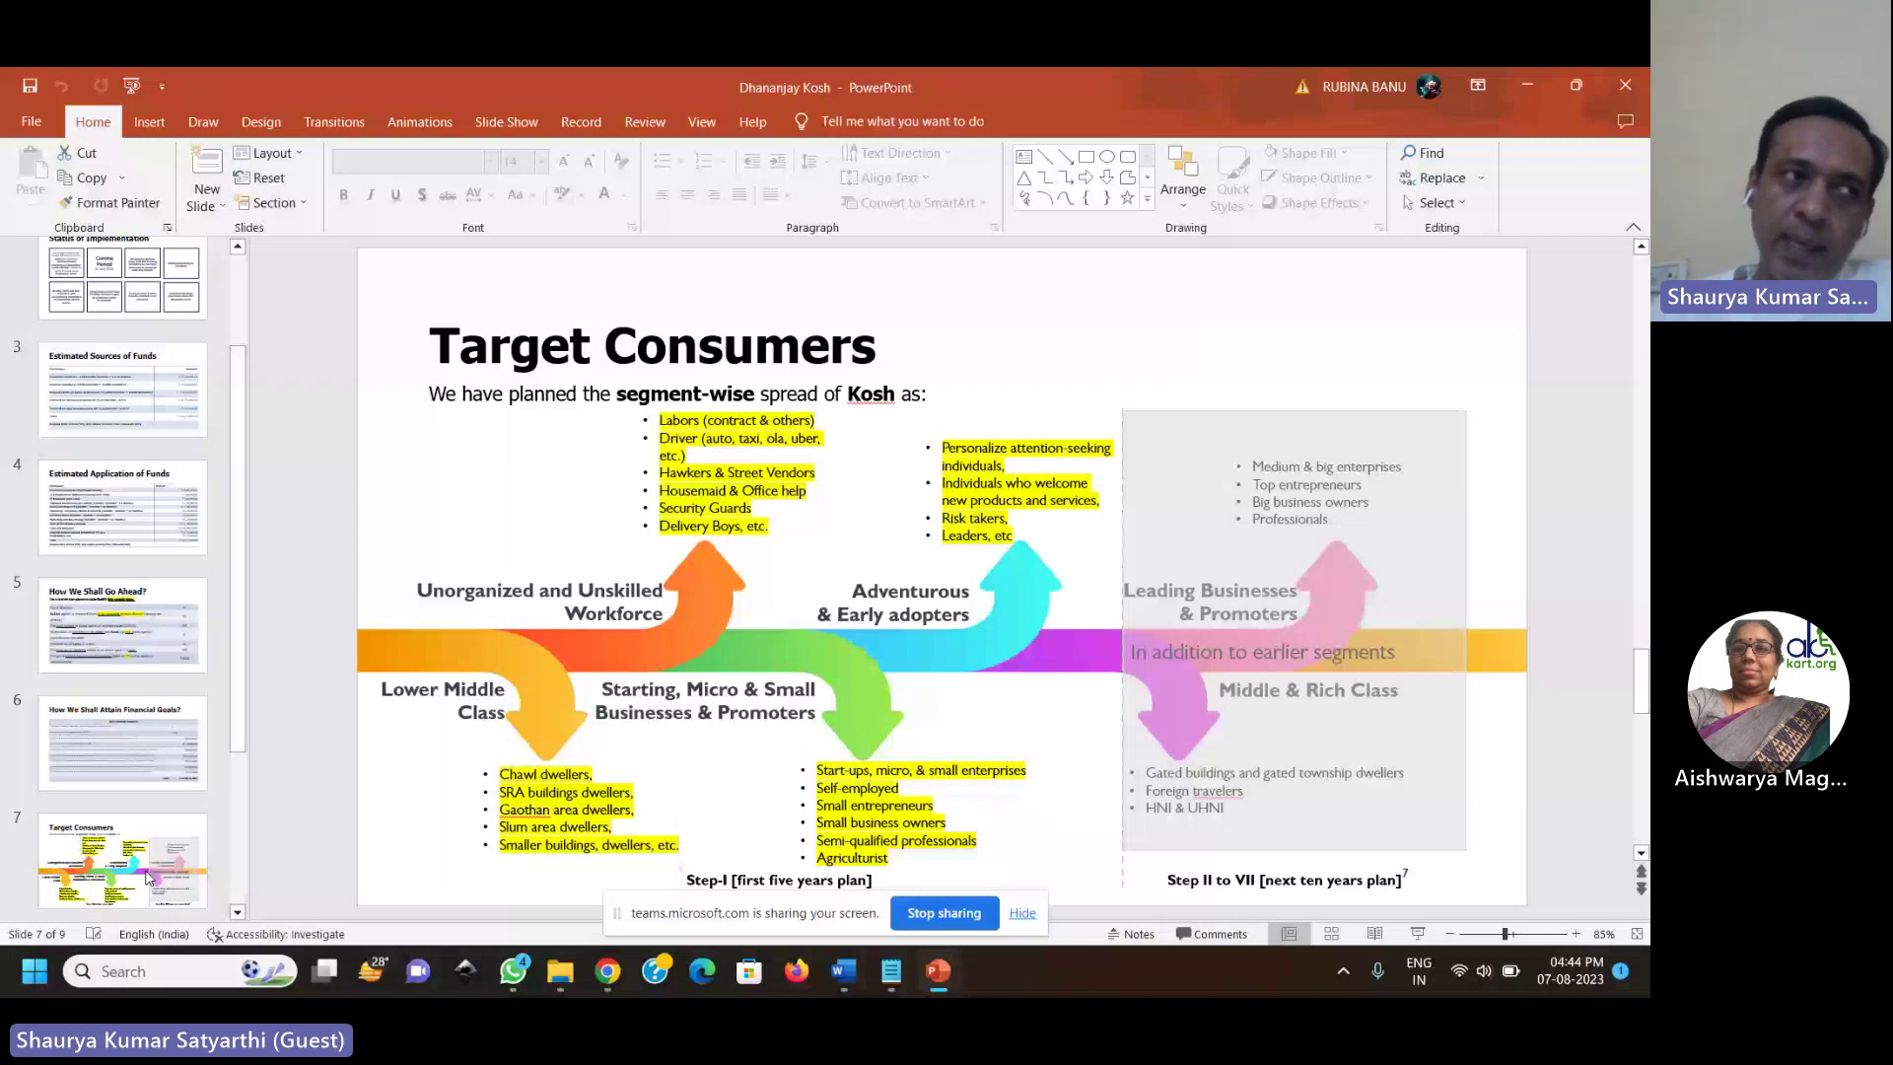
Step: Step ahead to slide 8, then back to slide 5, How We Shall Go Ahead?
key("Down")
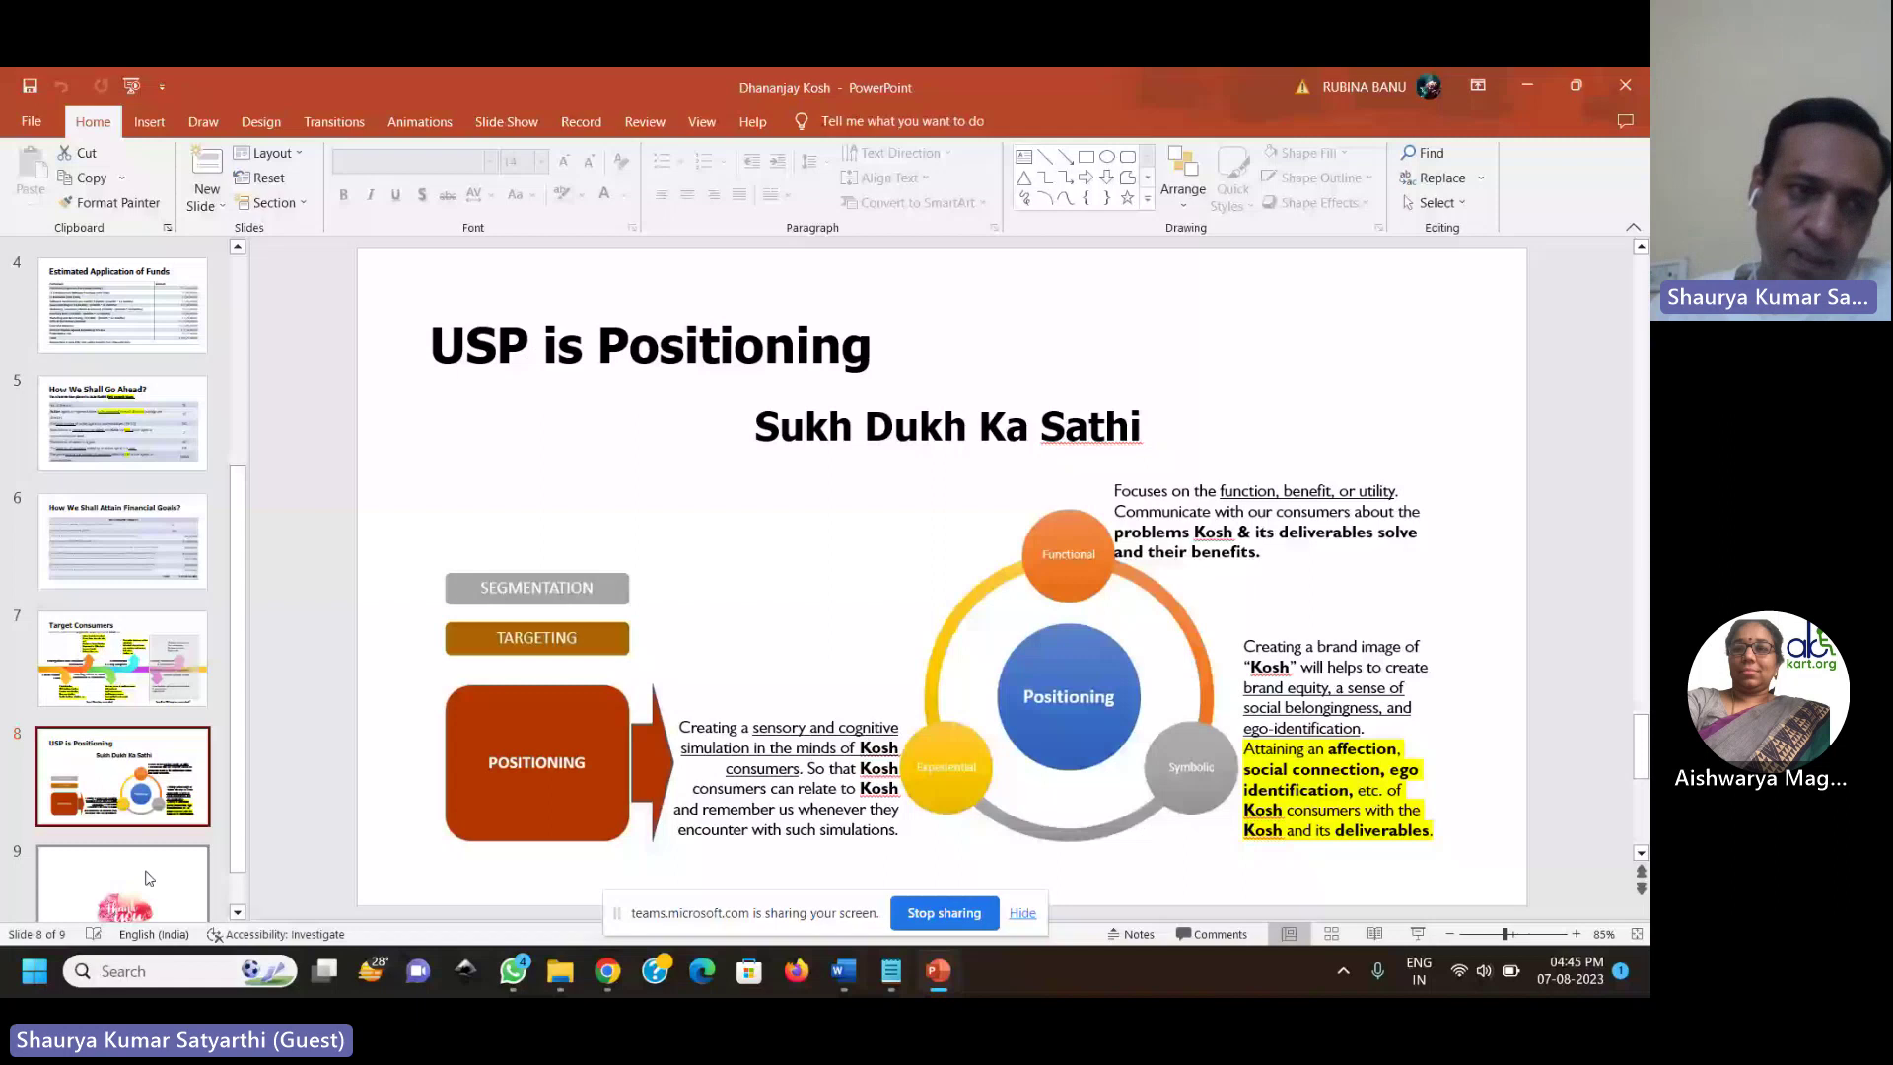
key("Up")
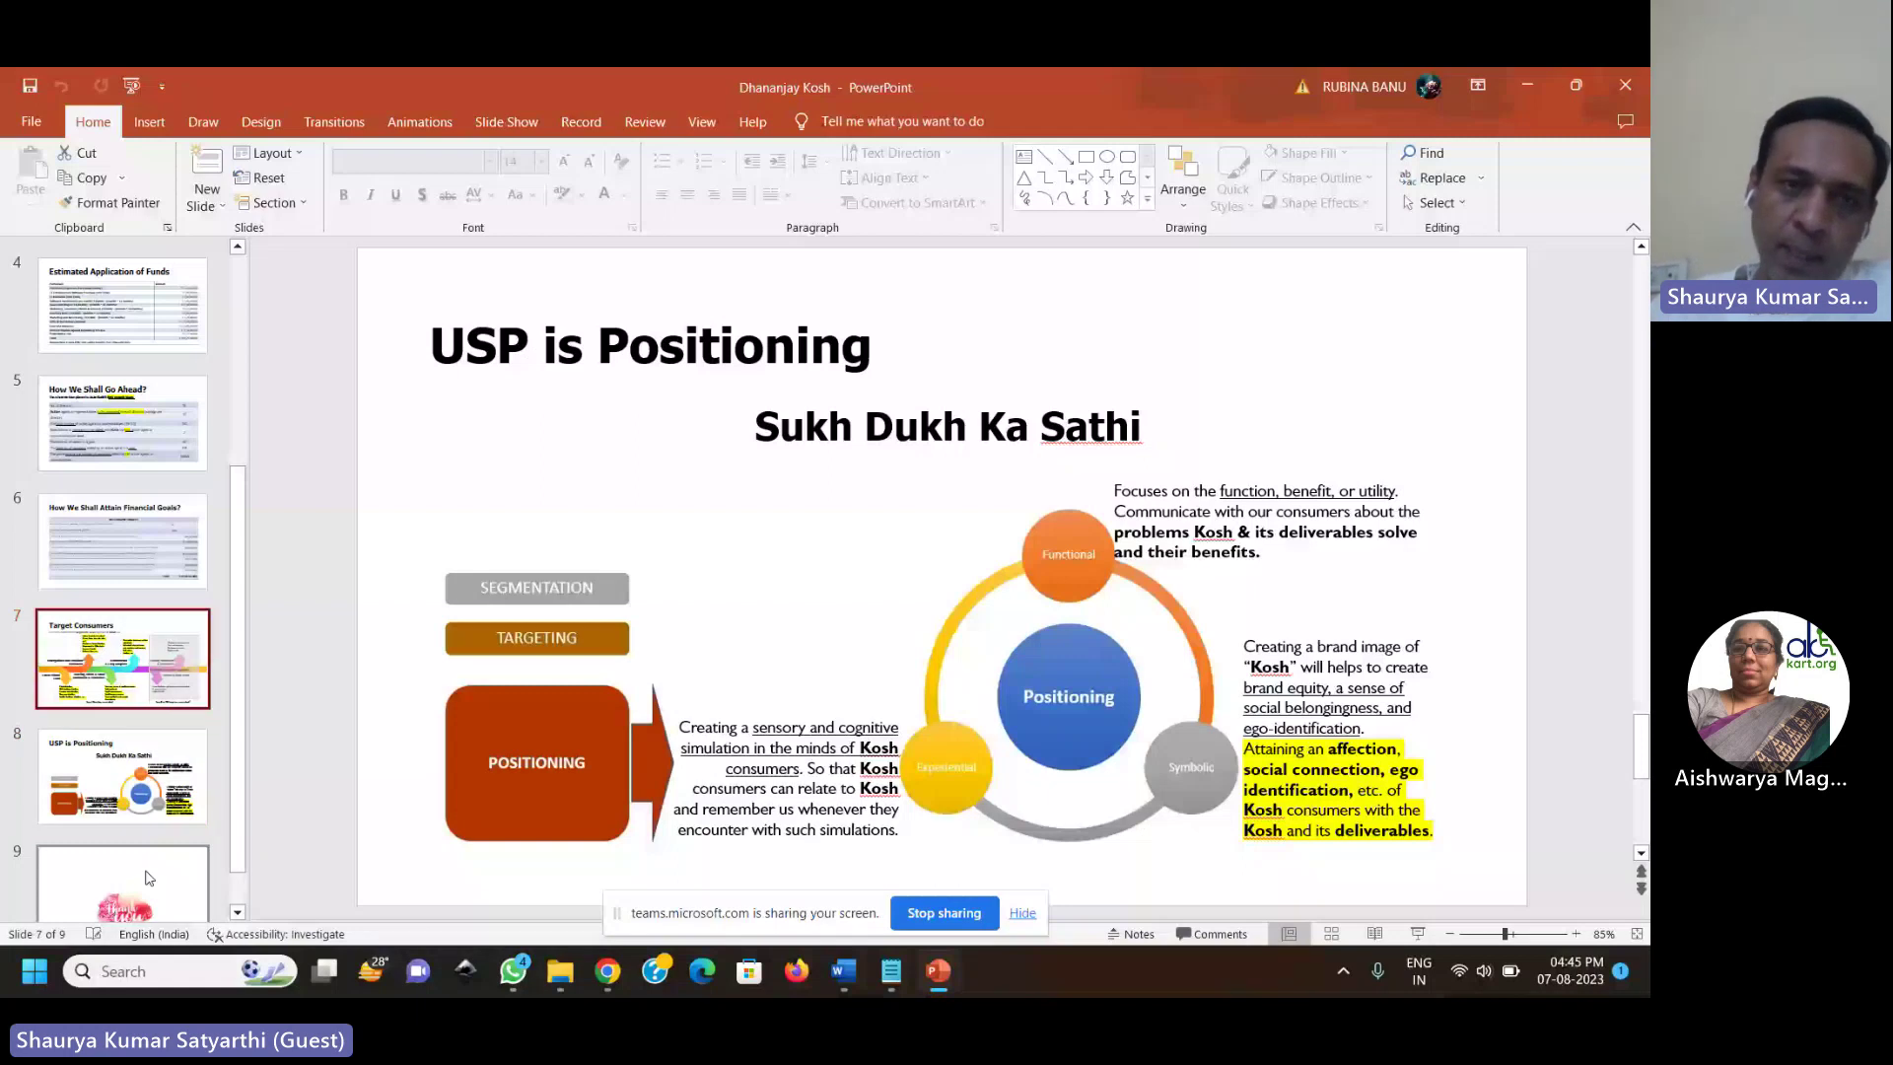
key("Up")
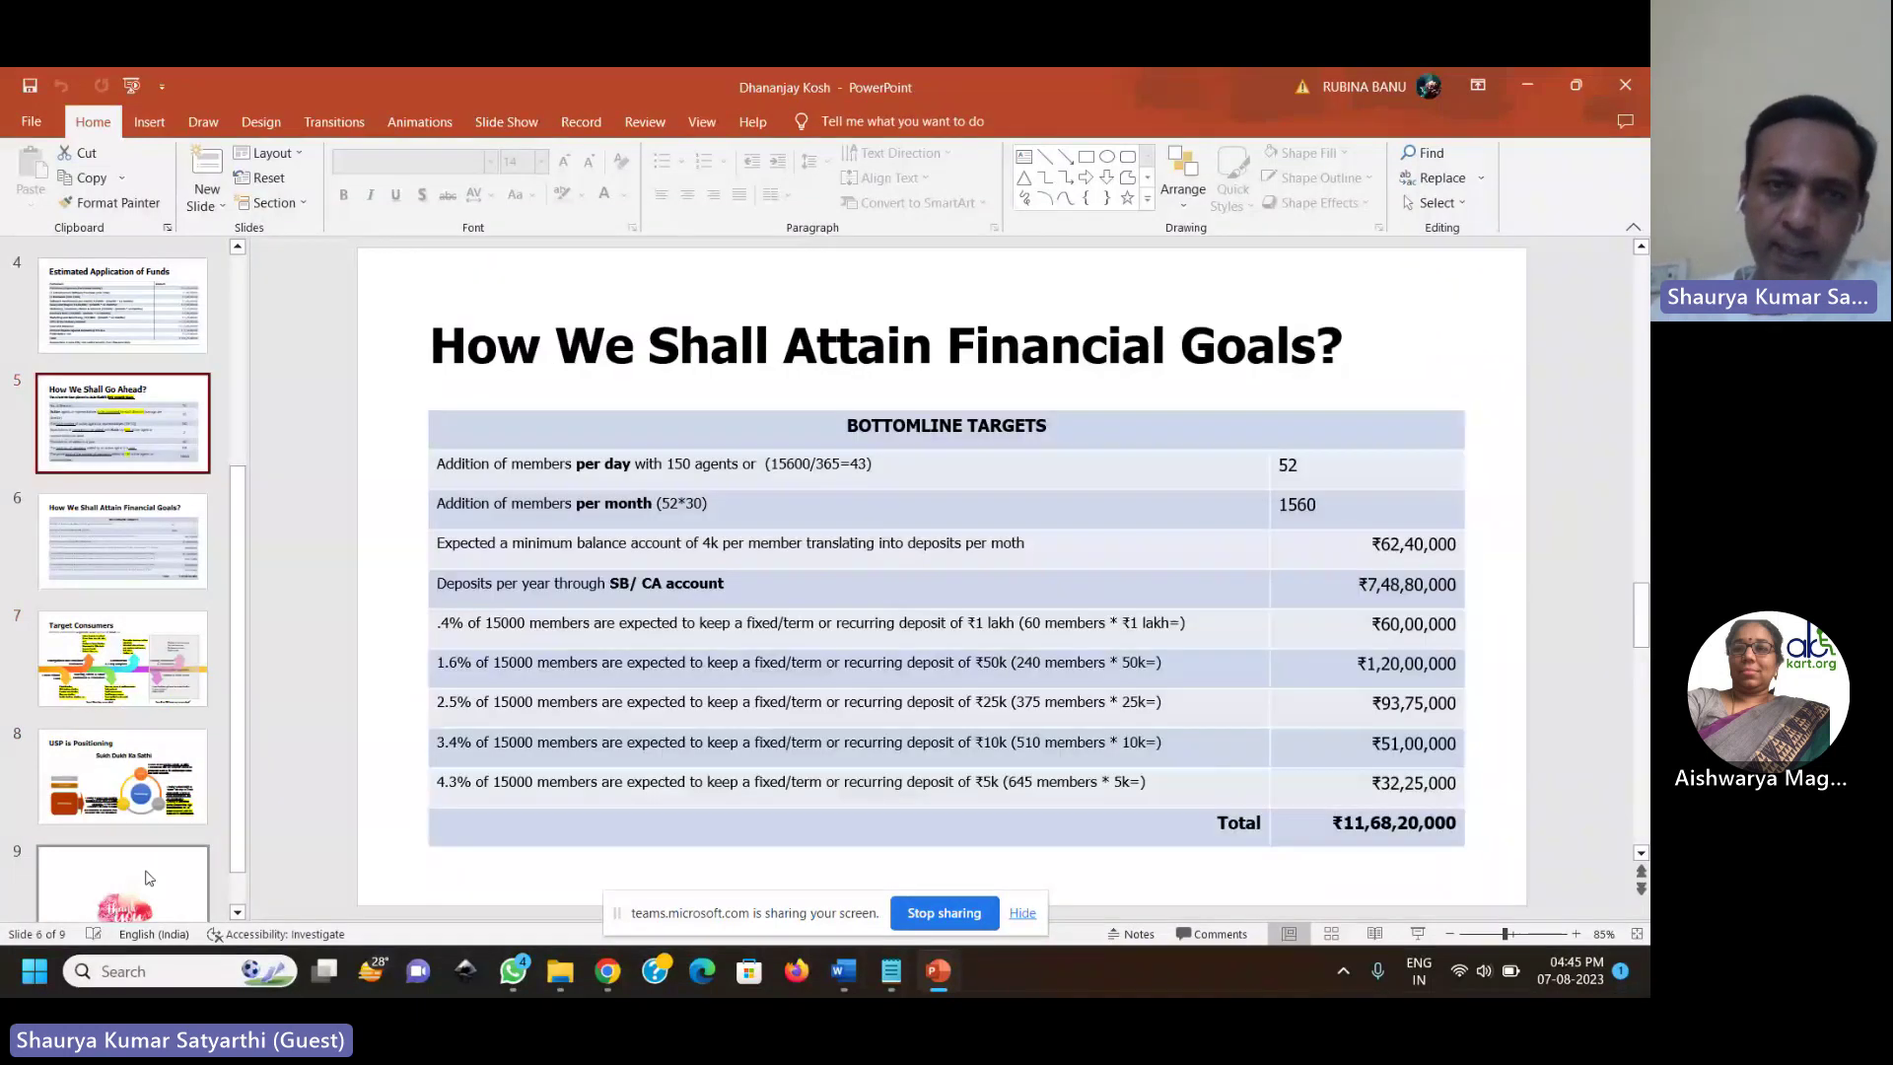
key("Up")
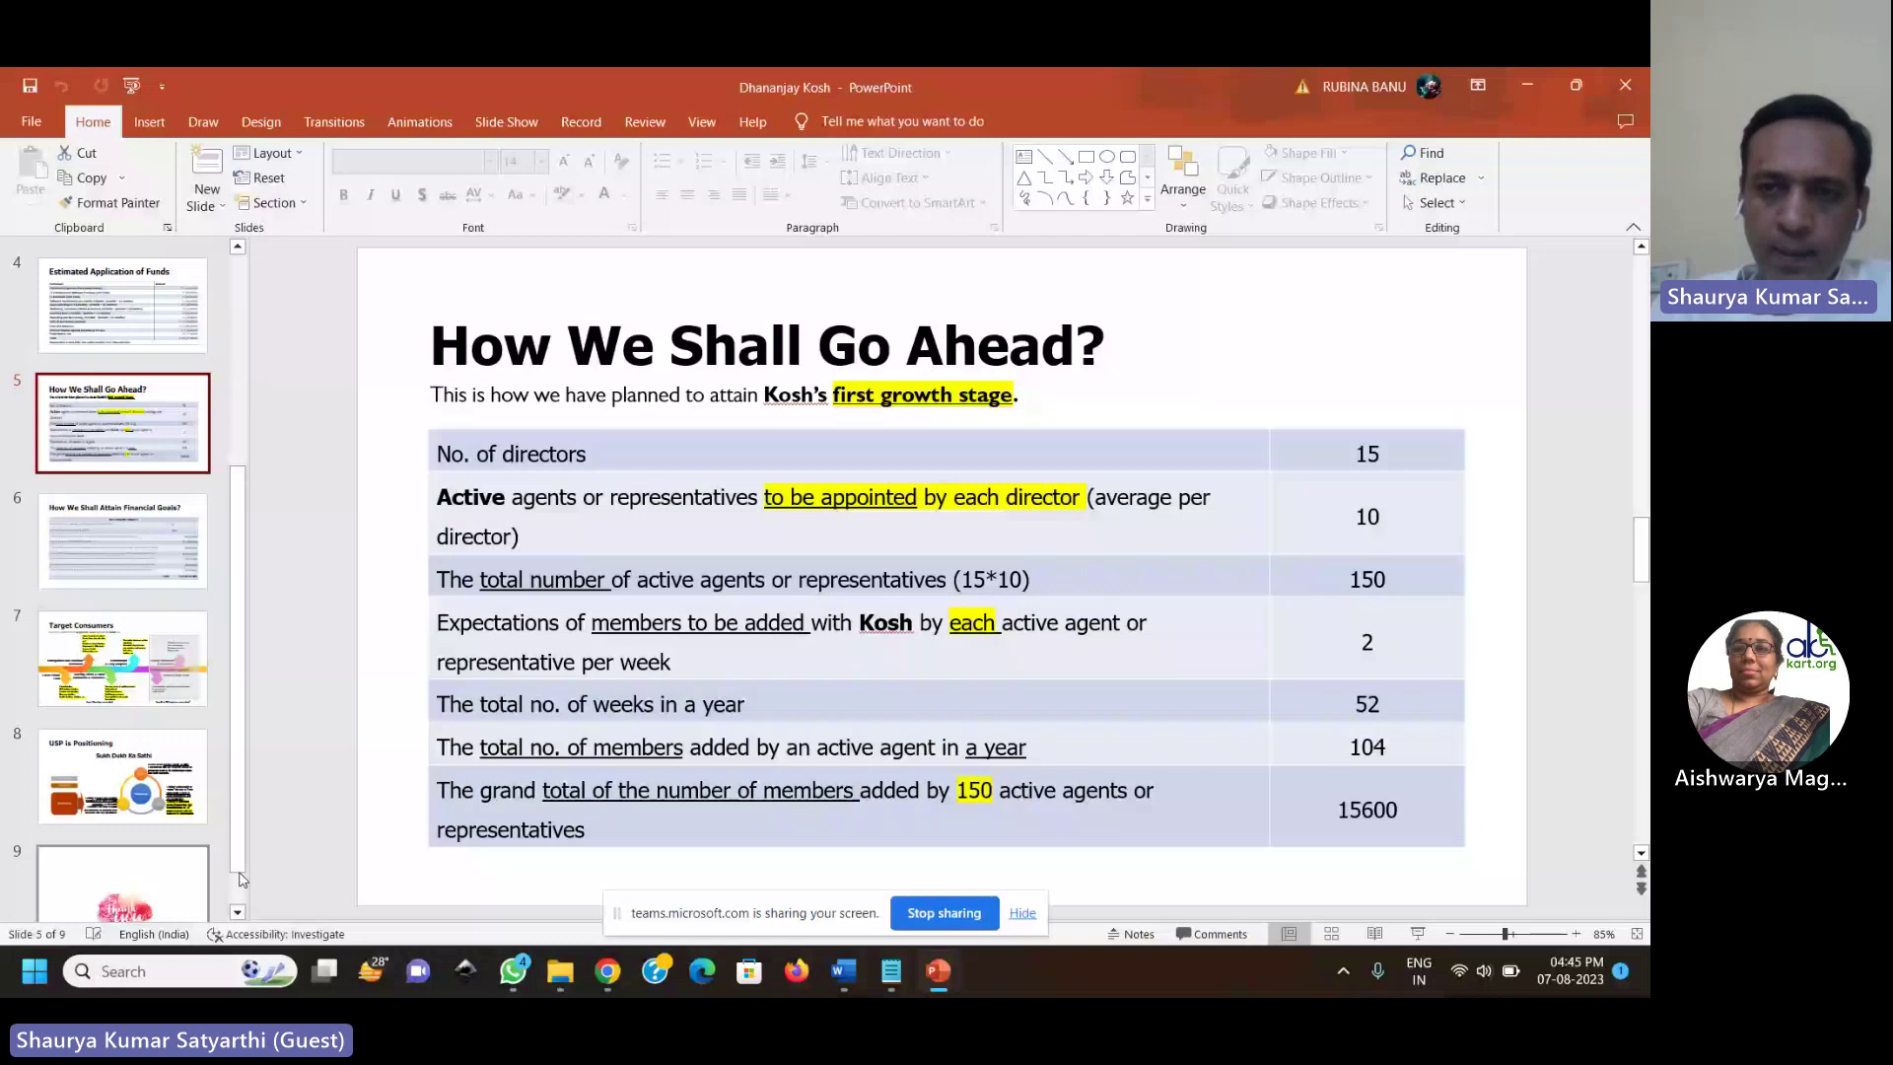
Step: Highlight the 150 agents and 15600 members figures, then display slide 6
left_click_drag(1350, 580, 1400, 582)
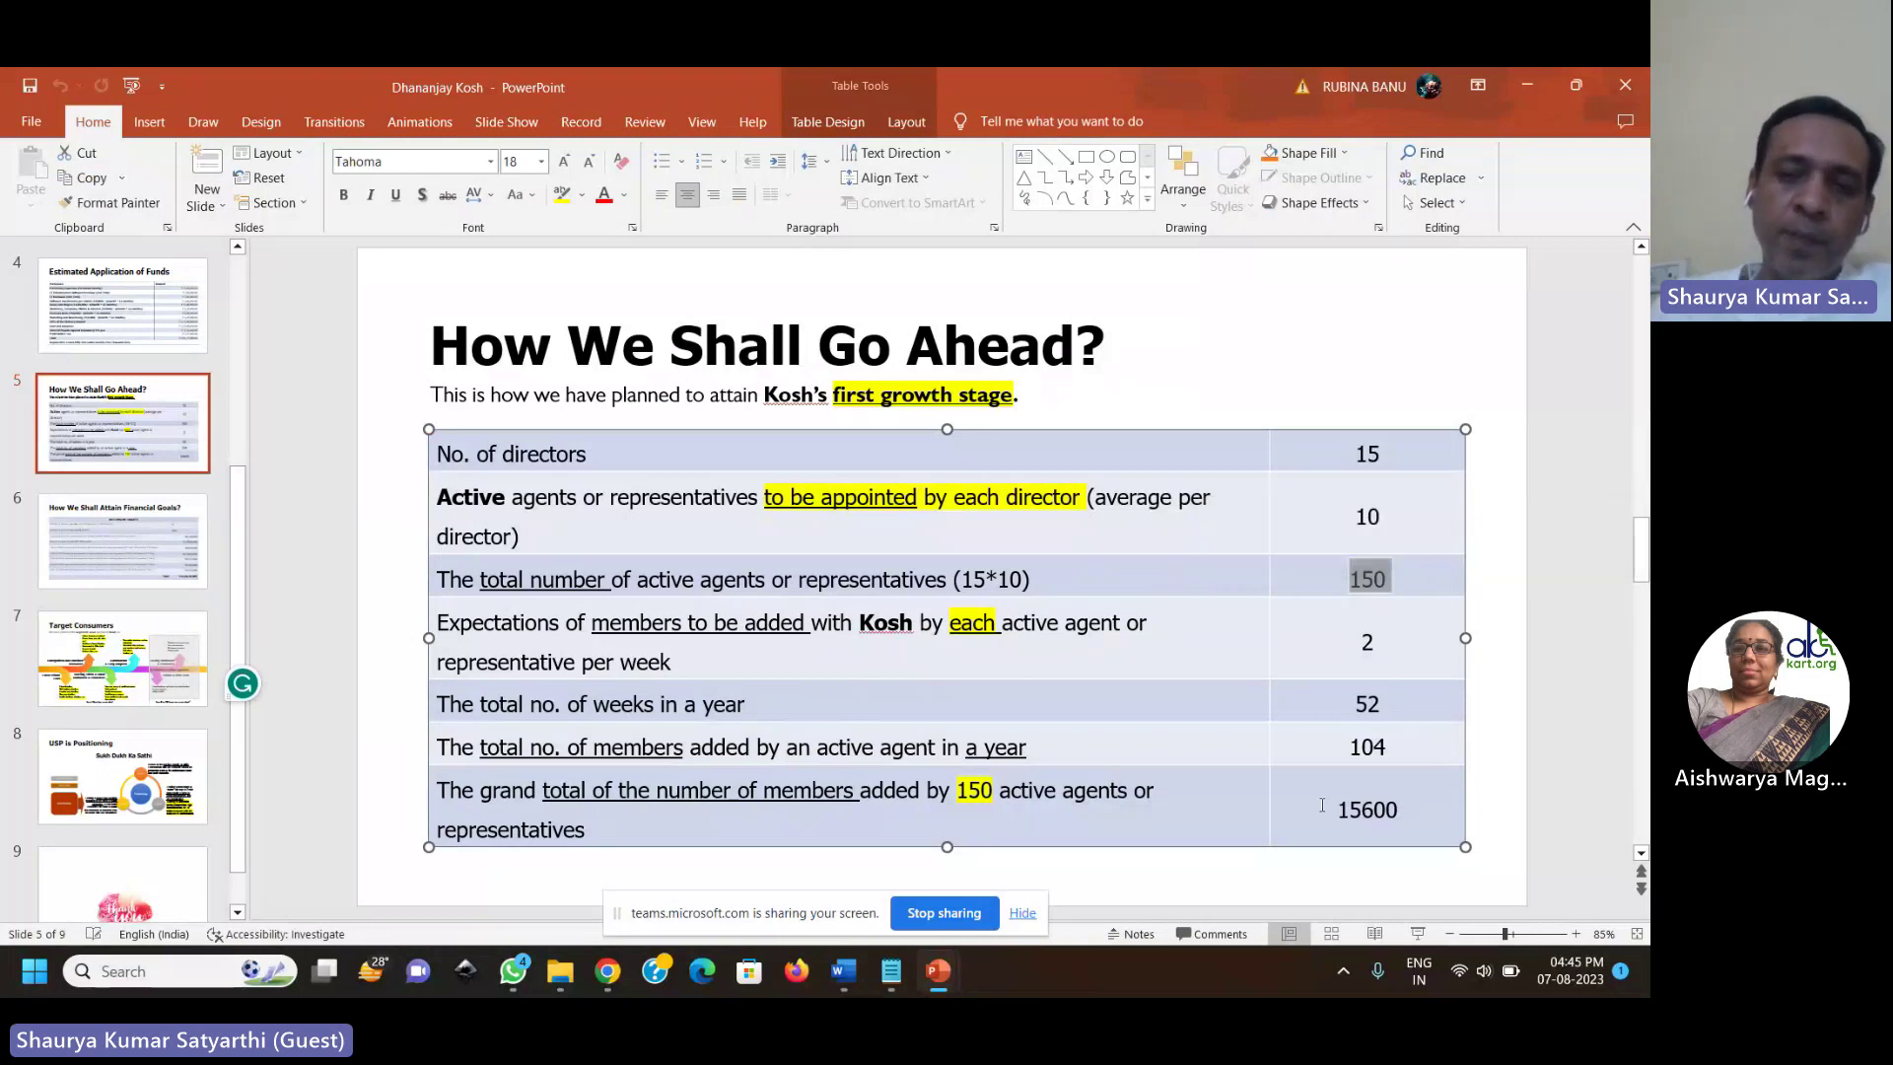
left_click_drag(1336, 814, 1432, 811)
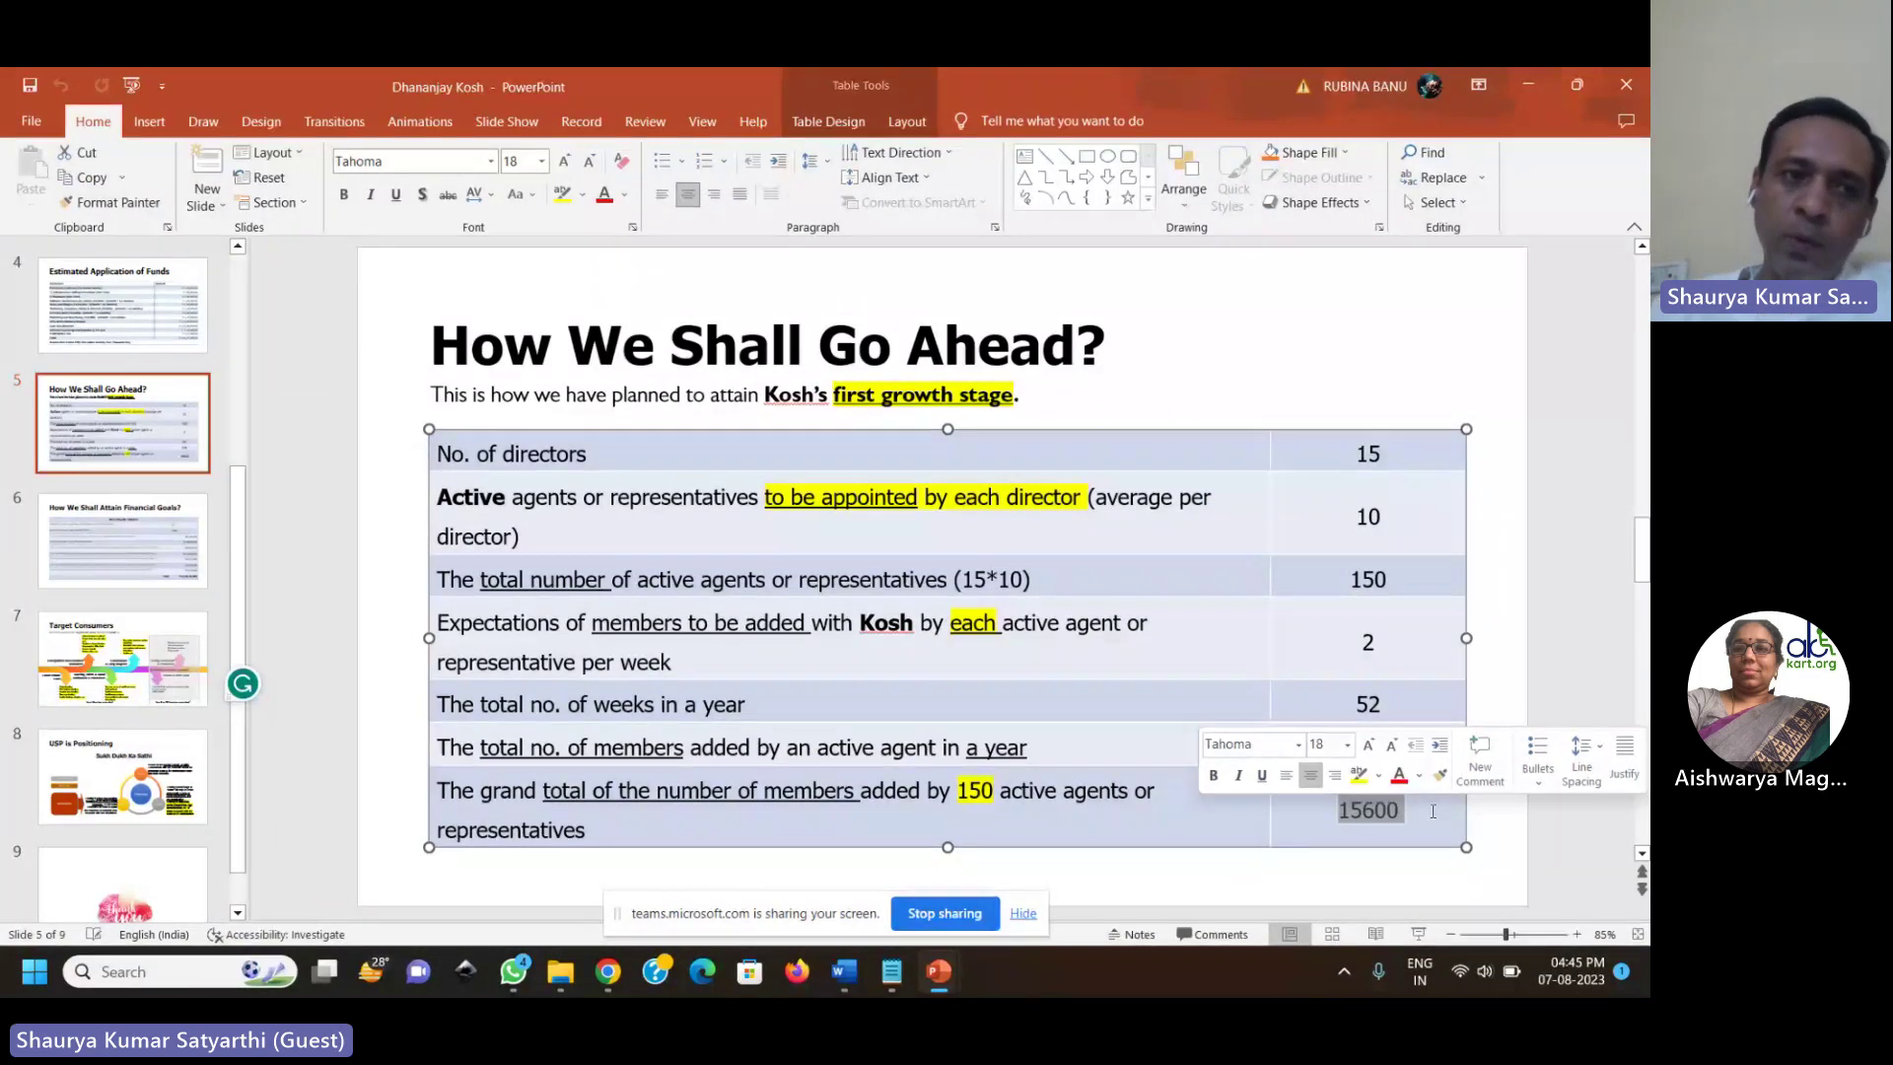
left_click(191, 556)
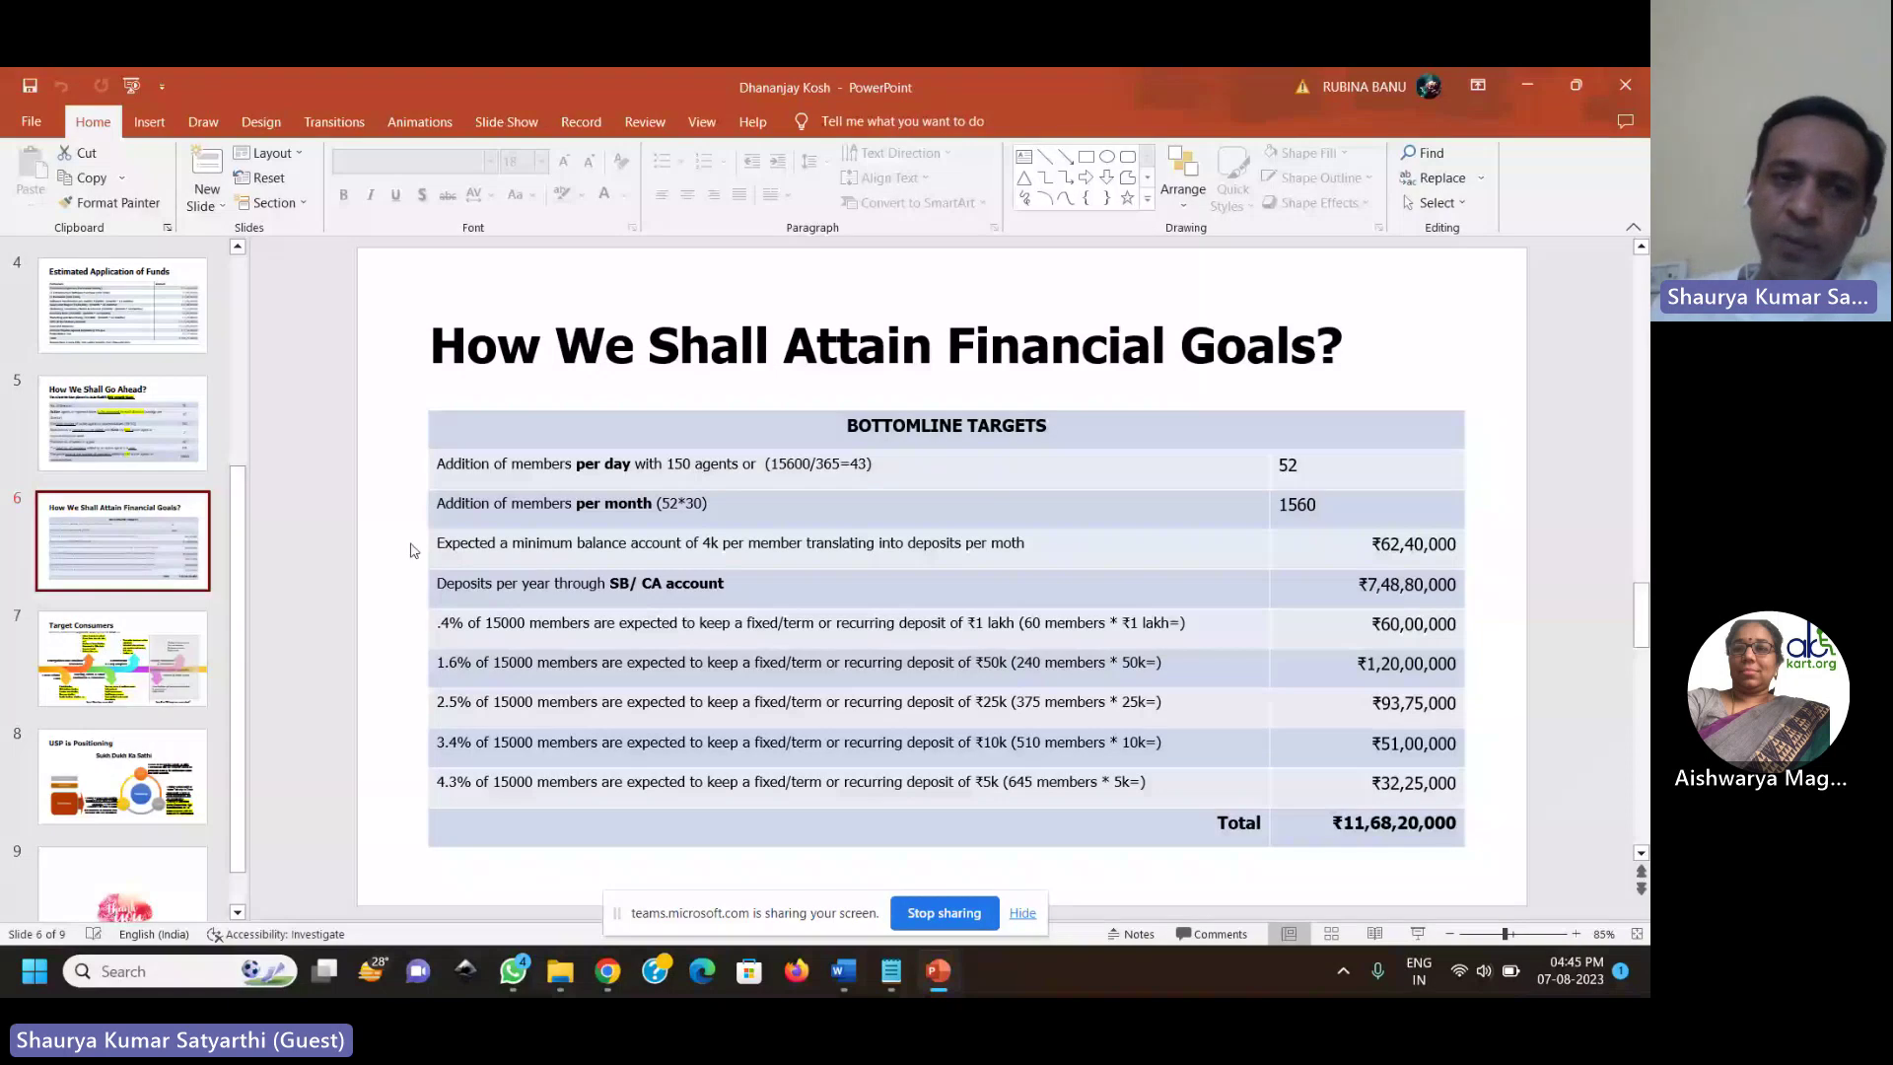
Step: Highlight the slide 6 Total deposit amount, then display slide 4, Estimated Application of Funds
left_click(1359, 824)
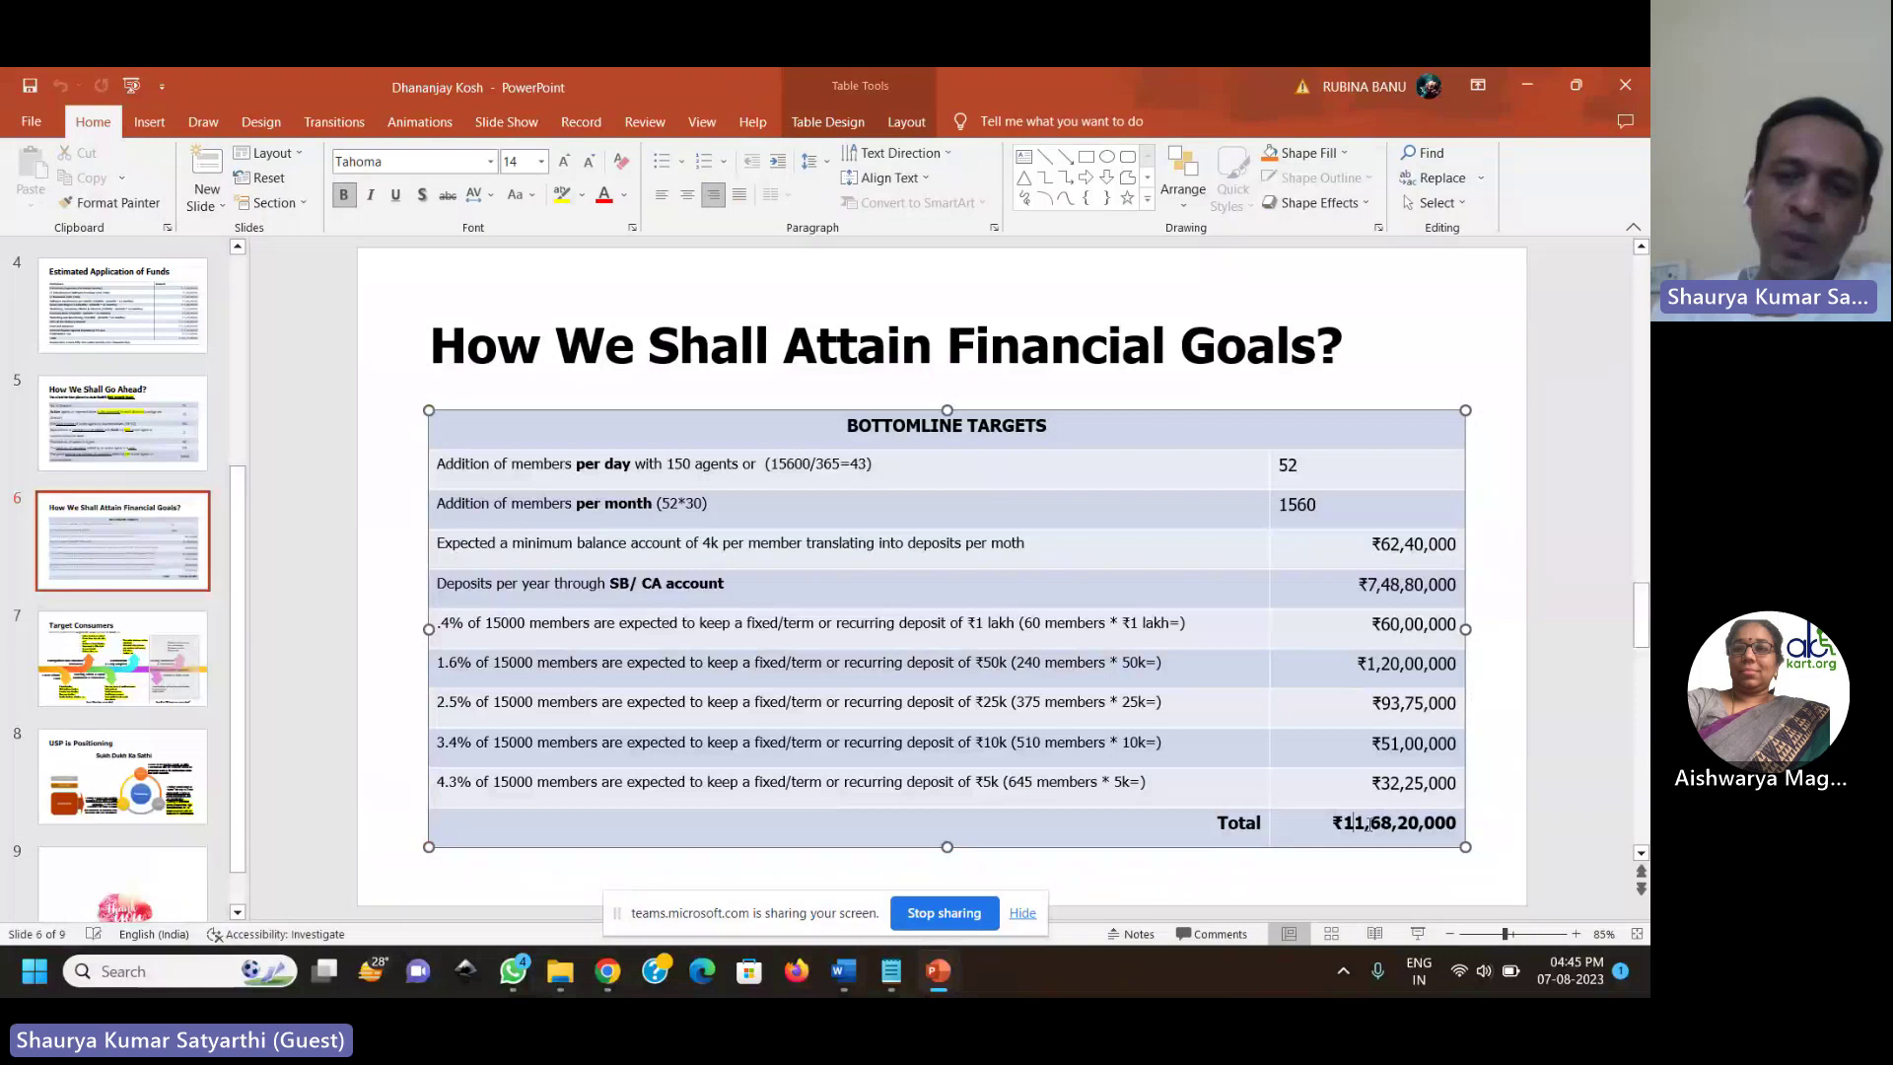
double_click(1357, 824)
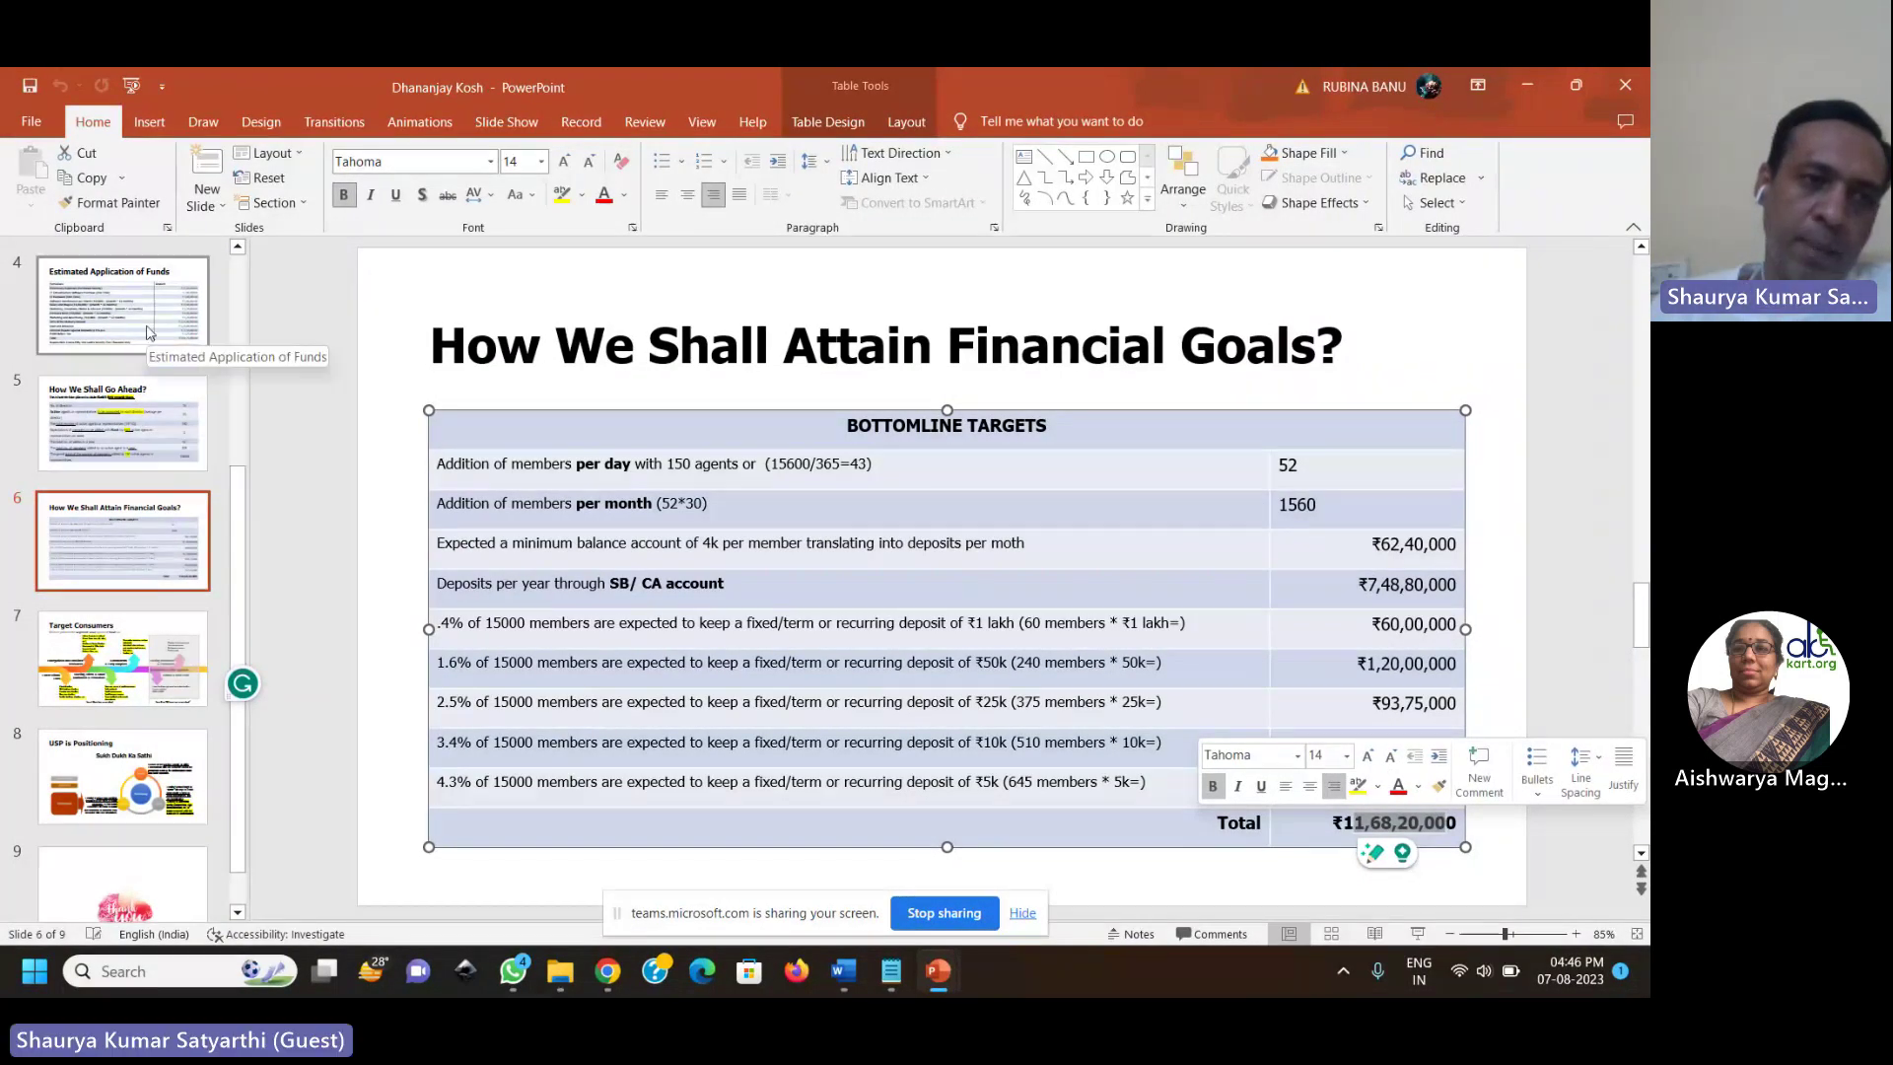
left_click(123, 318)
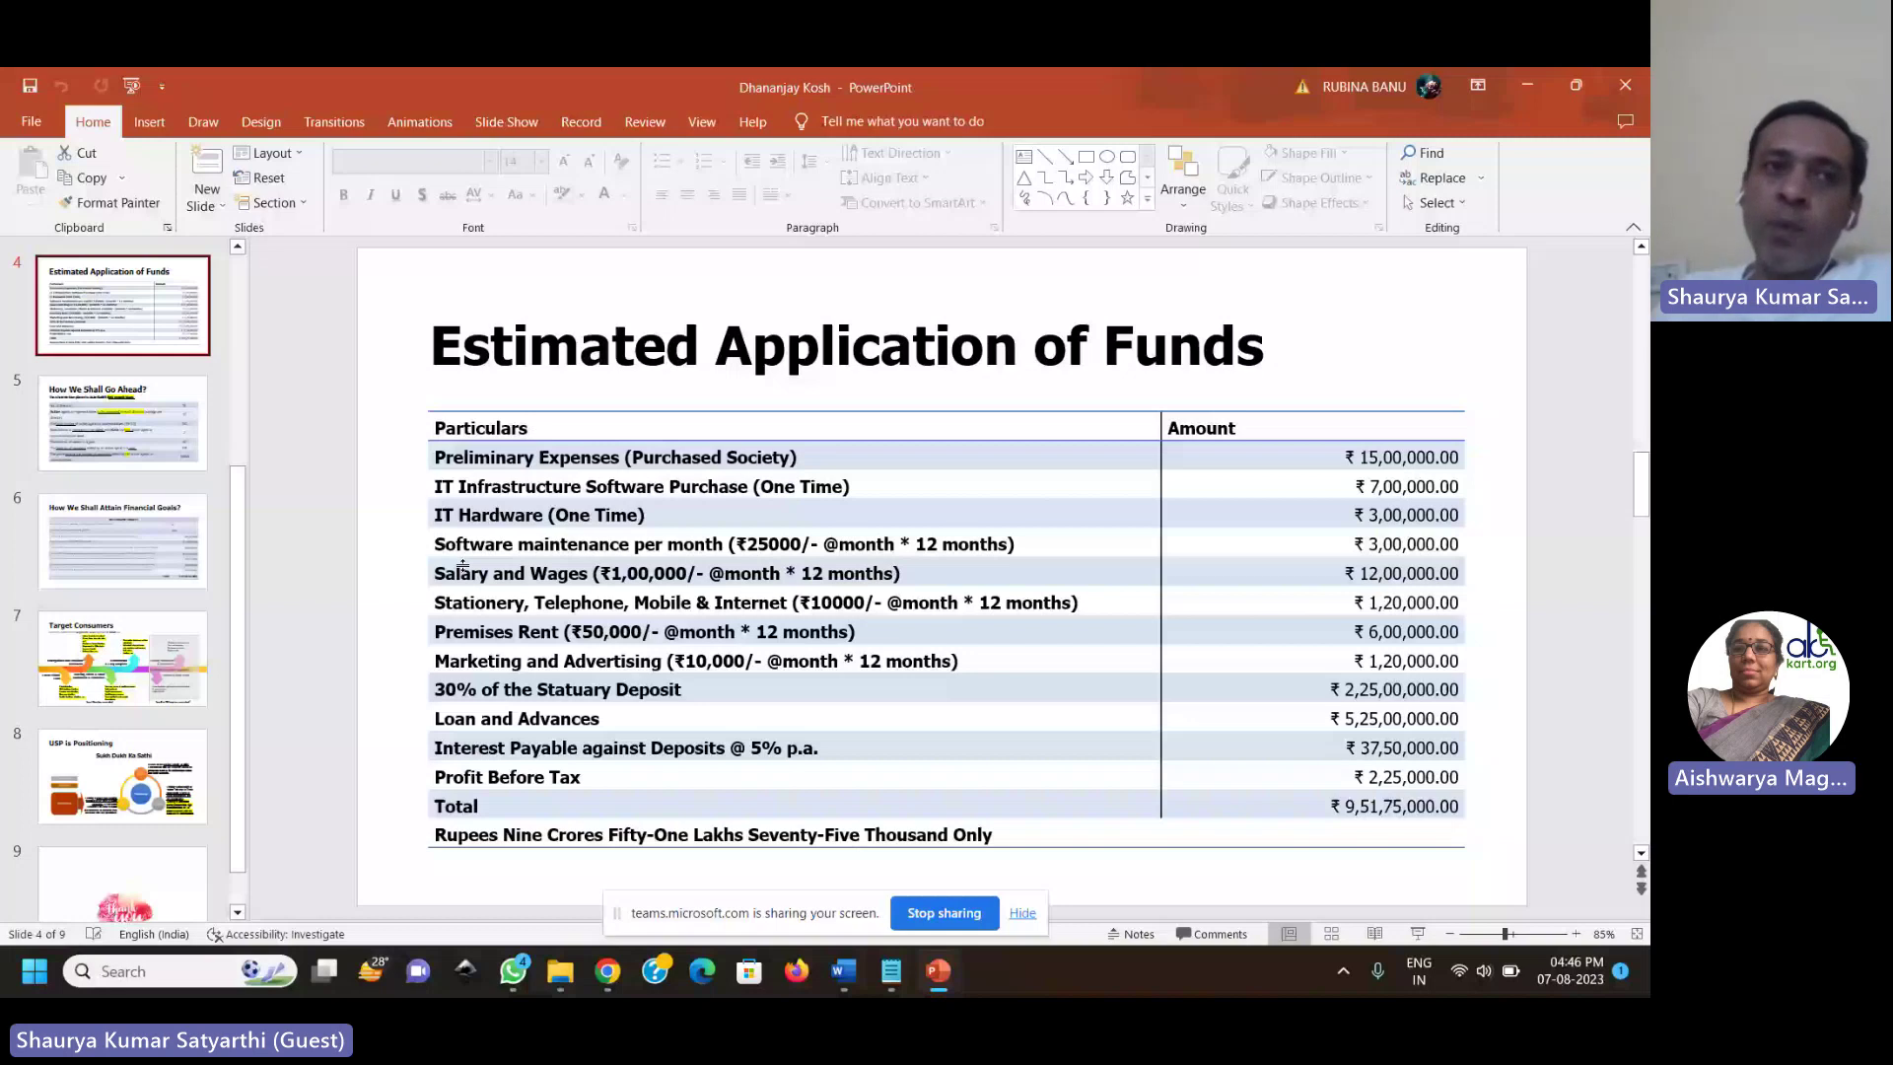
Step: Display slide 5 again, the How We Shall Go Ahead? plan totalling 15,600 members
left_click(176, 452)
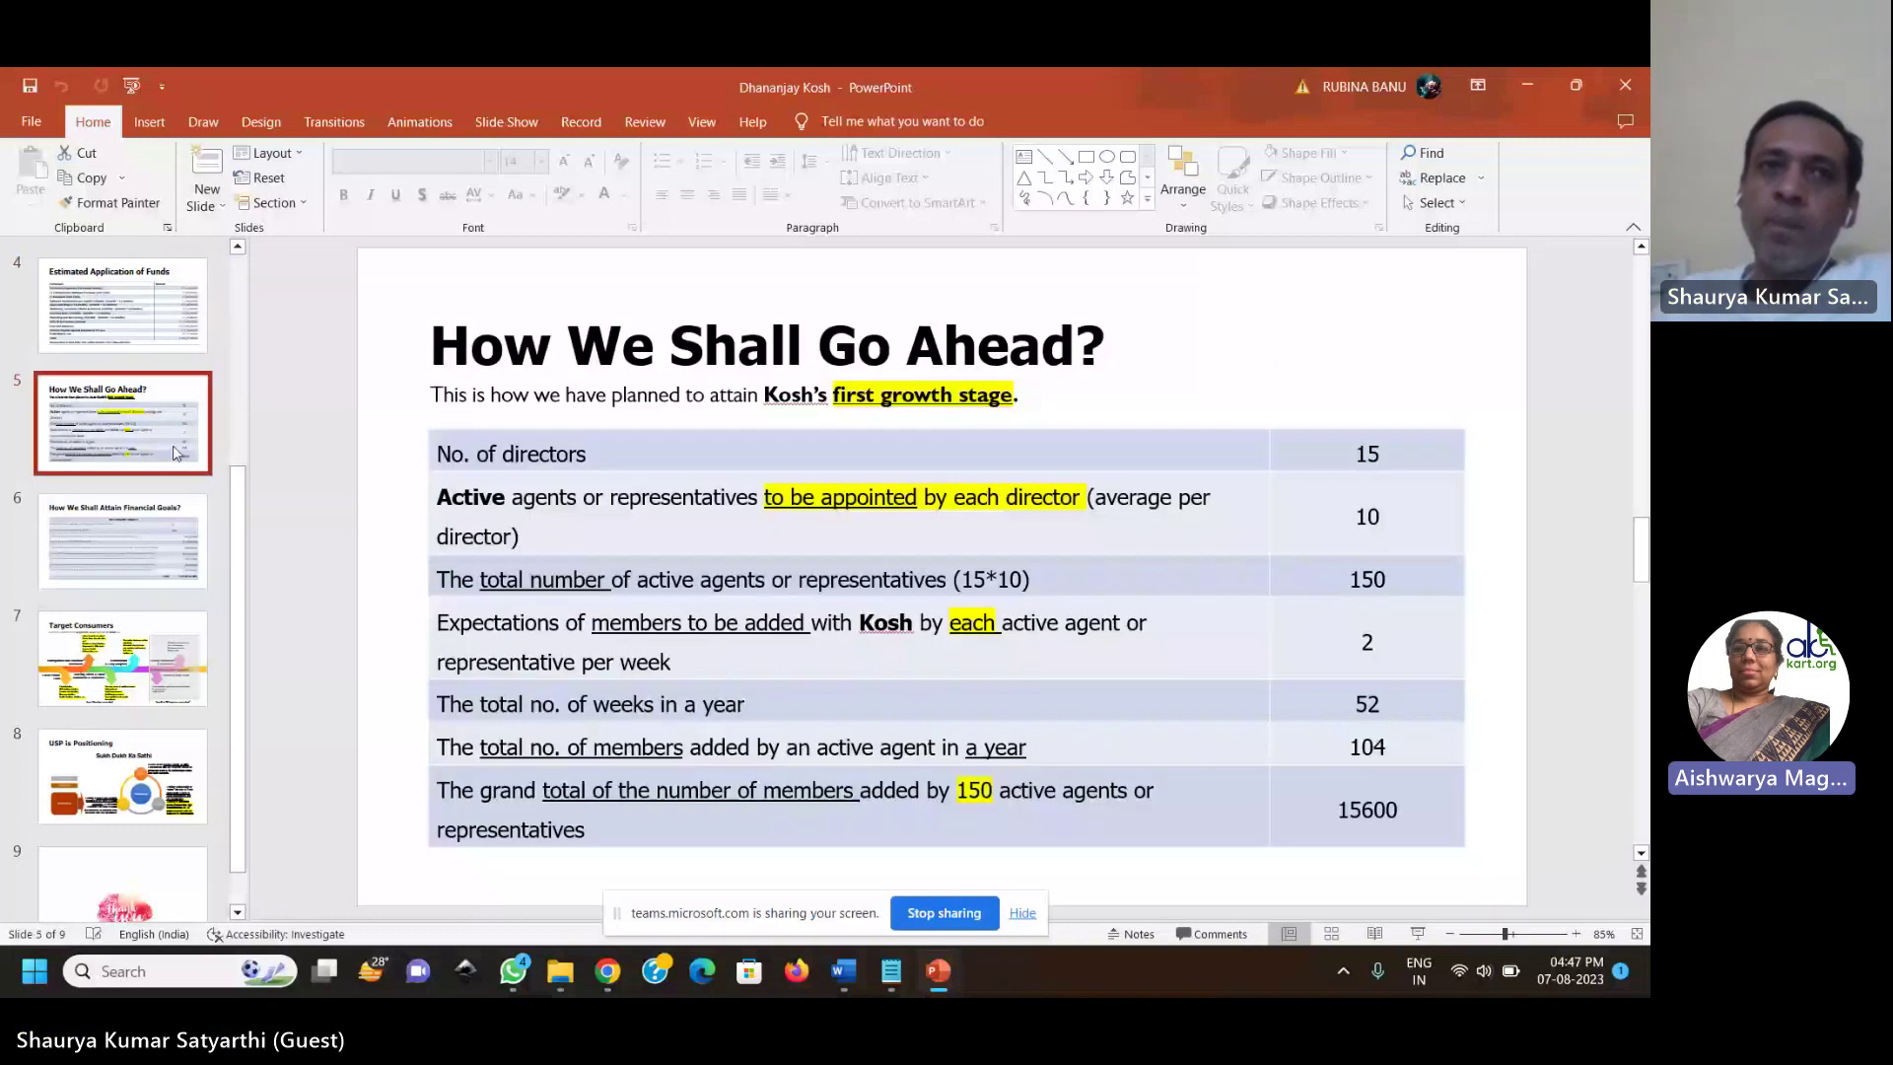